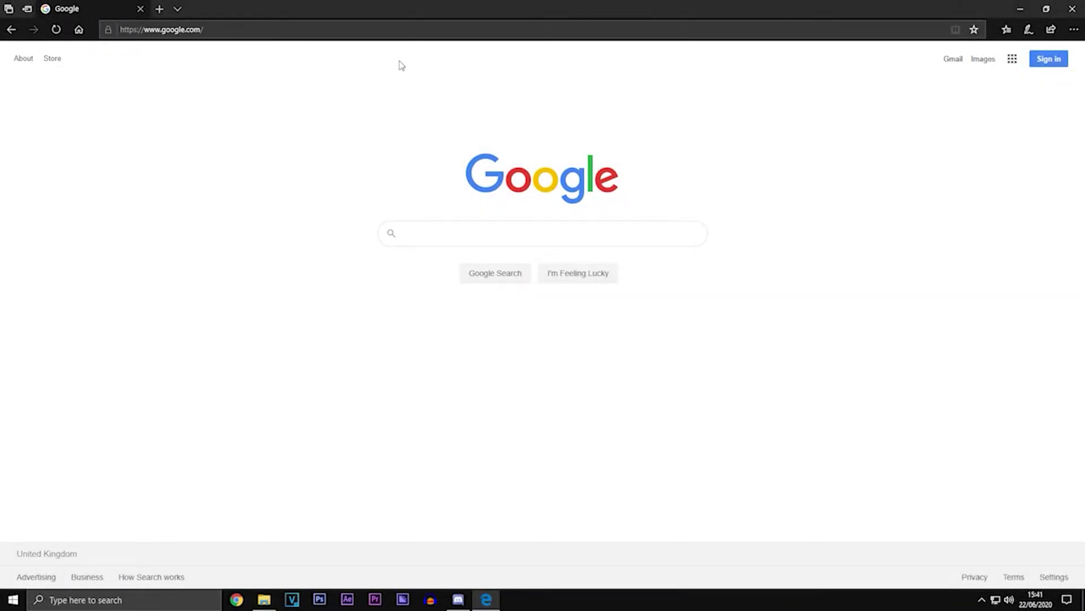
Open the pasted mega.nz SARPBC shared folder link and download the whole folder as SARPBC.zip
left_click(377, 31)
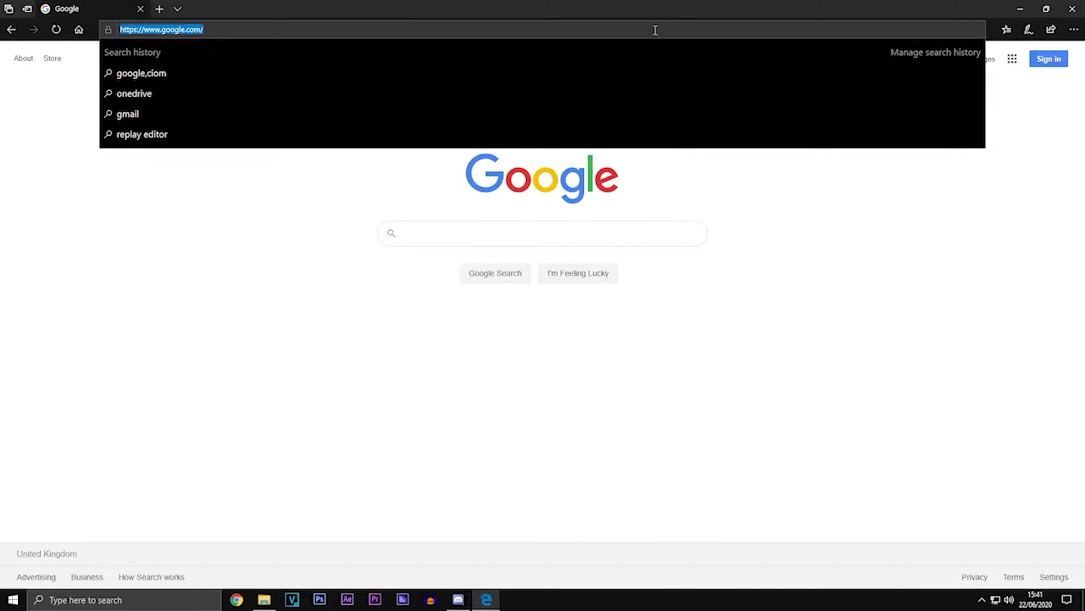
key("Return")
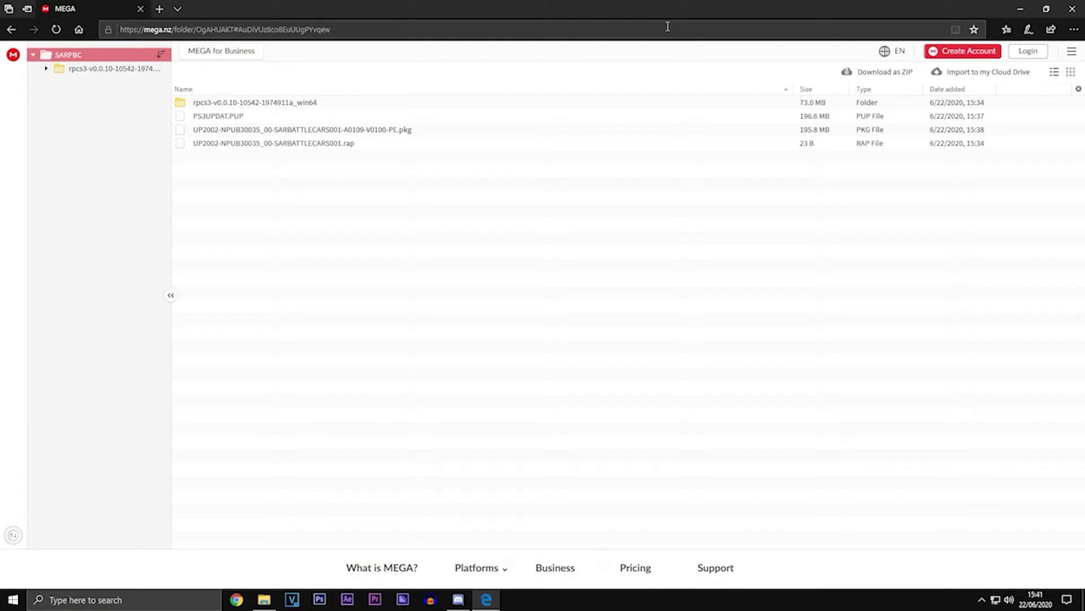
left_click(870, 76)
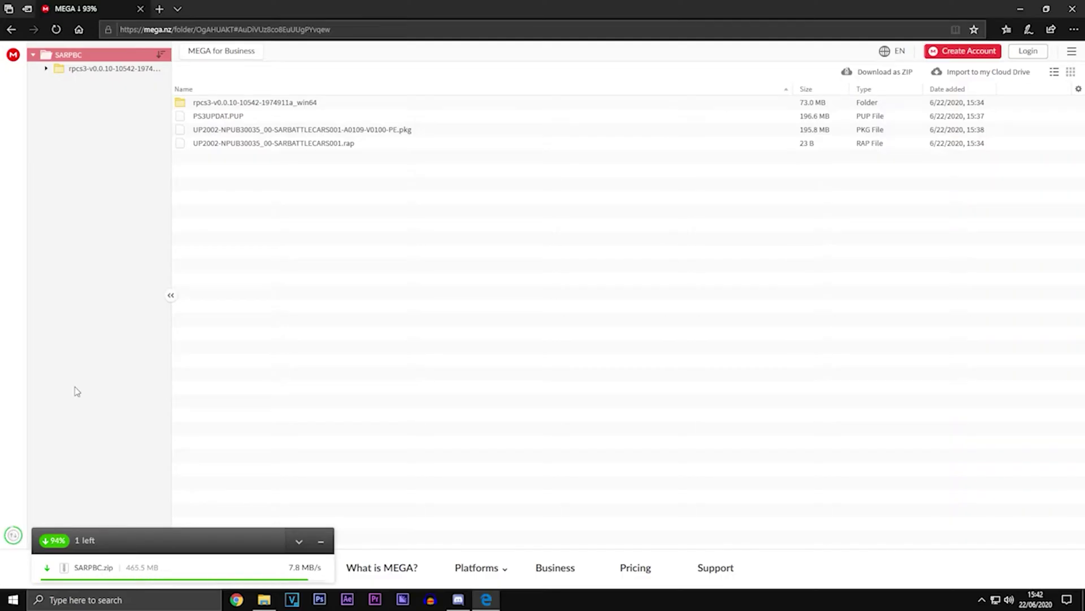
Save SARPBC.zip, extract it in Downloads, and delete the zip archive
left_click(654, 571)
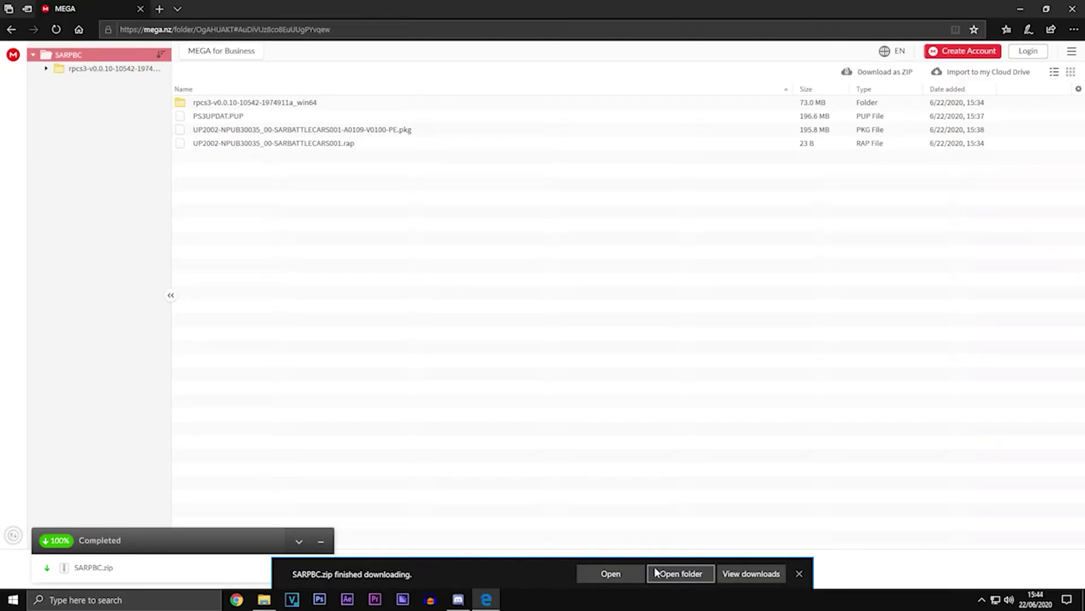
left_click(656, 572)
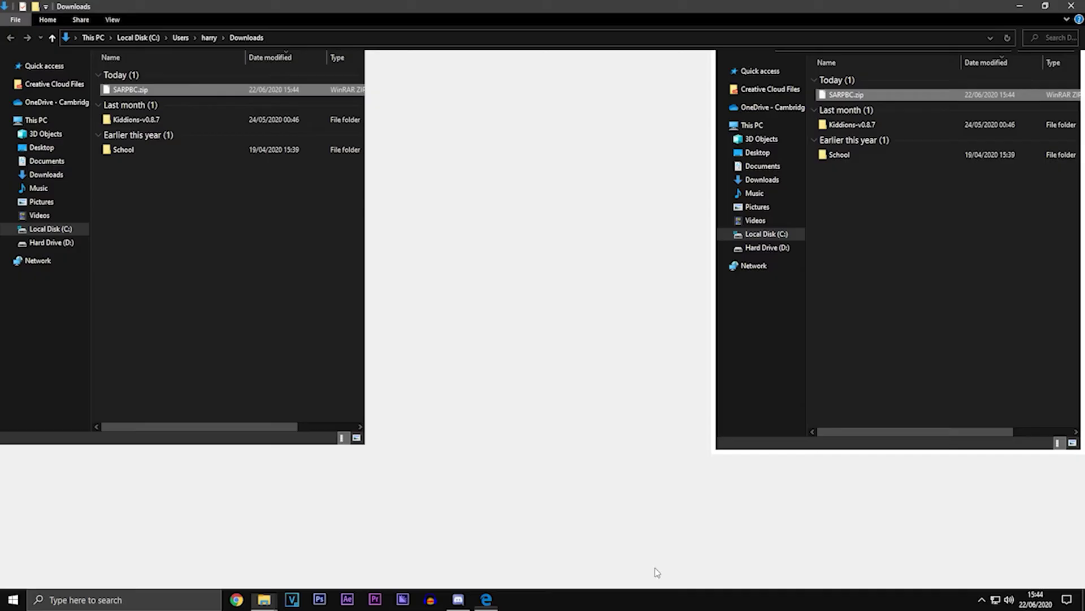
left_click(46, 174)
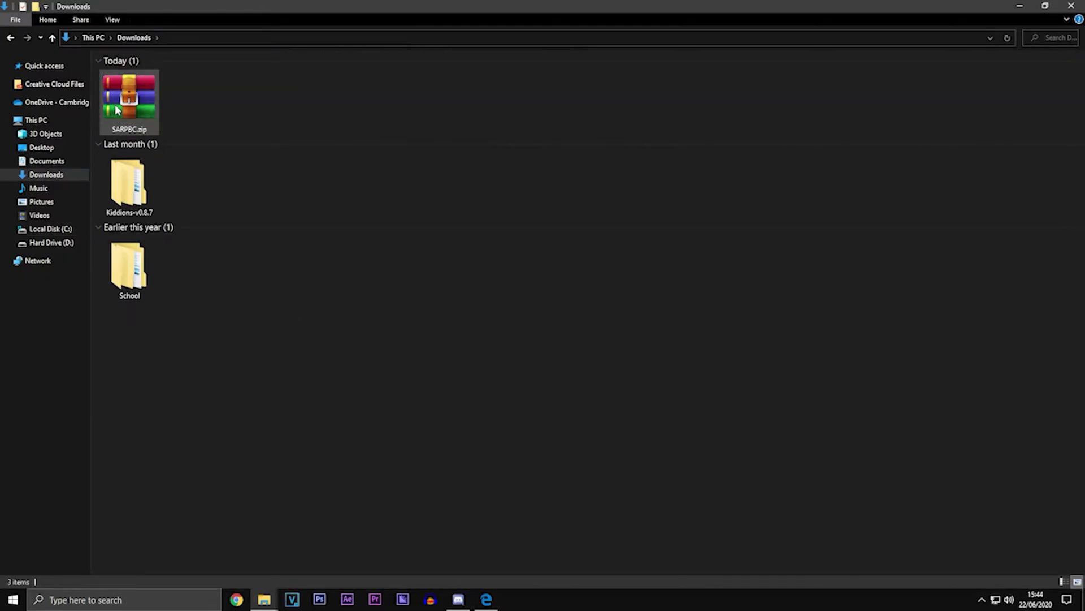
right_click(118, 110)
left_click(162, 164)
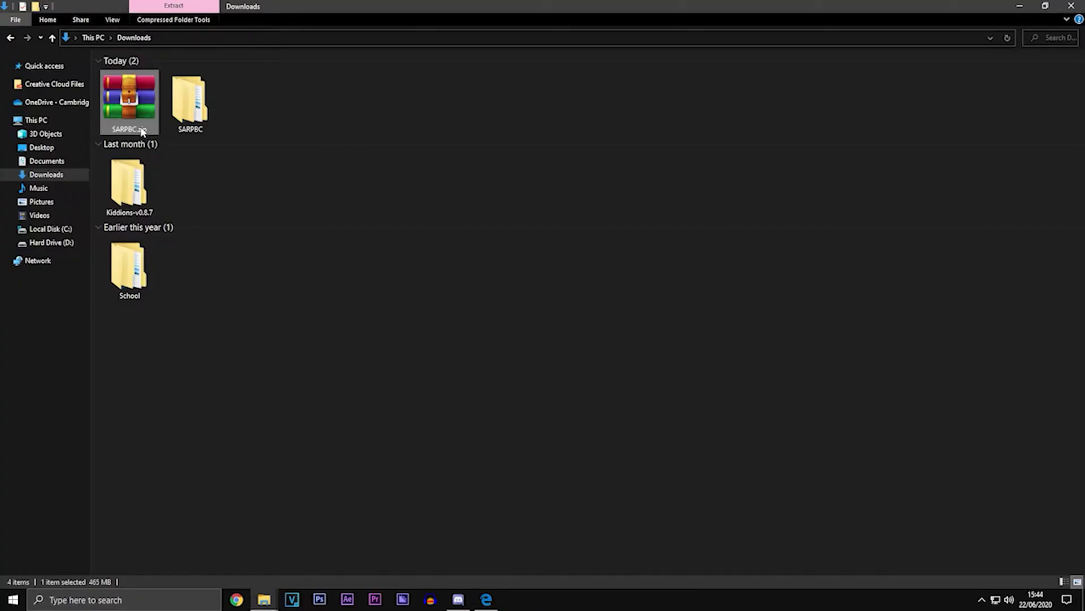
key("Delete")
double_click(142, 109)
double_click(150, 77)
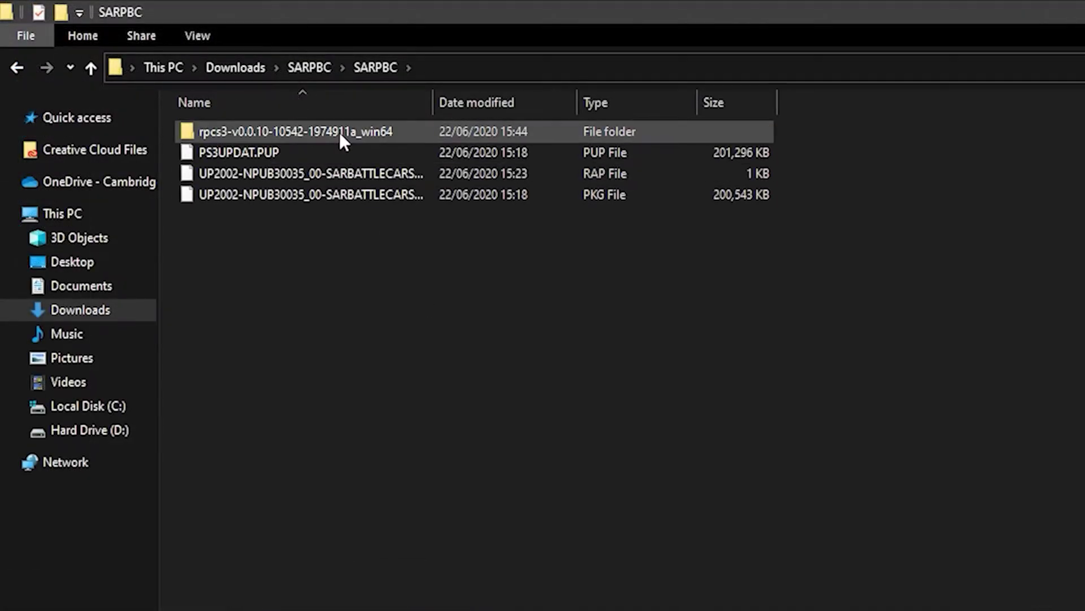
double_click(342, 139)
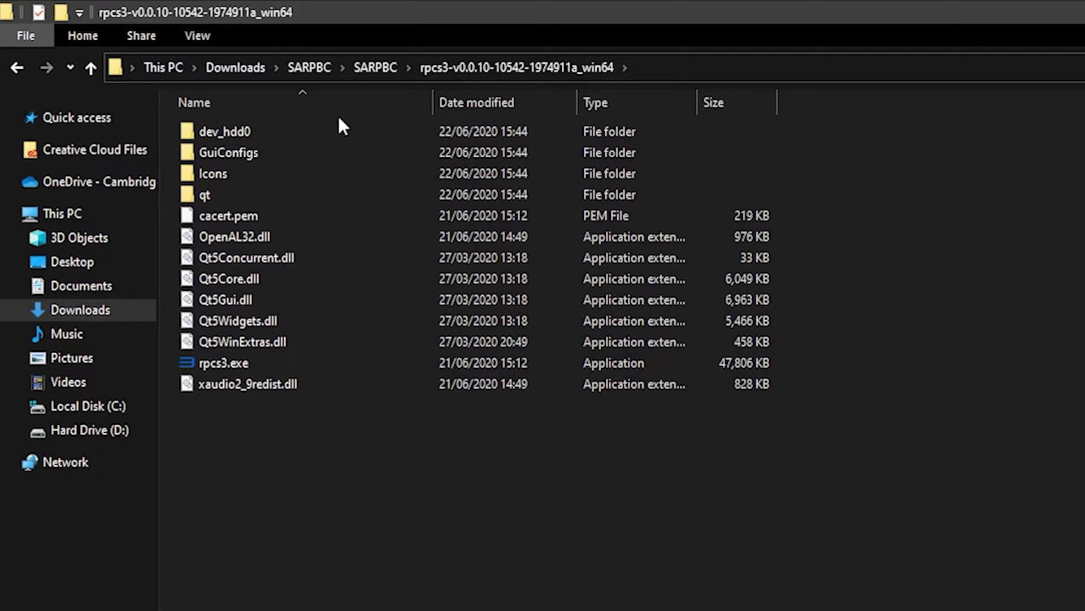
Launch rpcs3.exe and dismiss the Quickstart welcome message
double_click(281, 364)
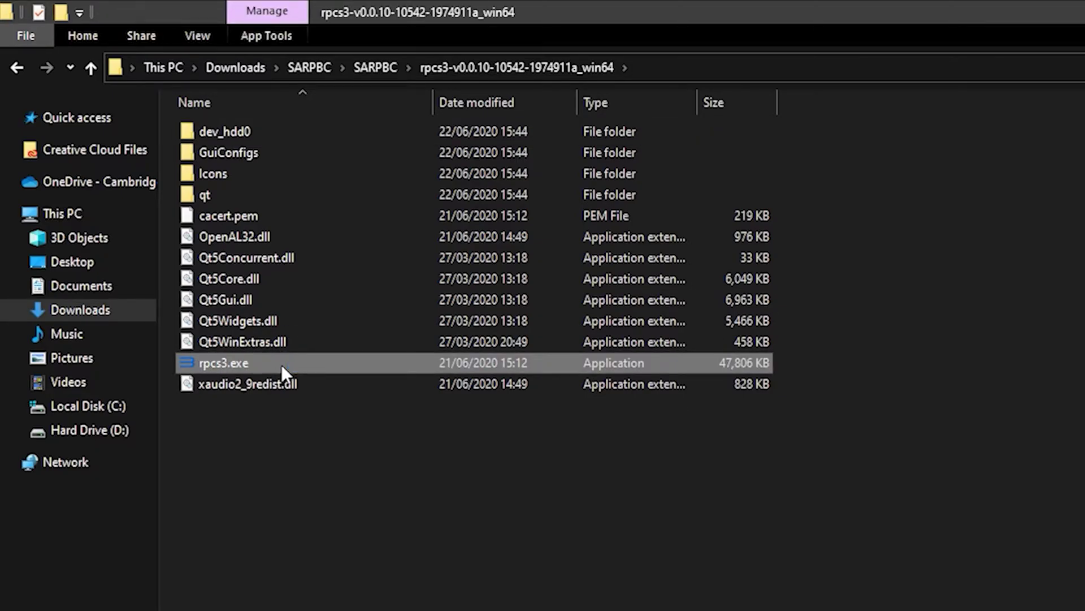
left_click(521, 362)
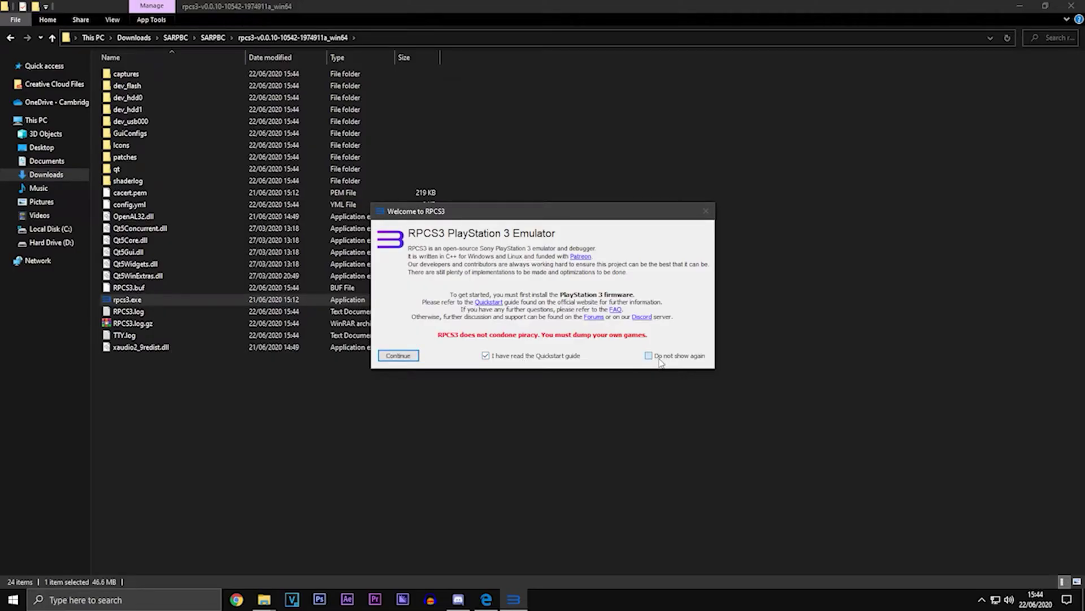
left_click(397, 354)
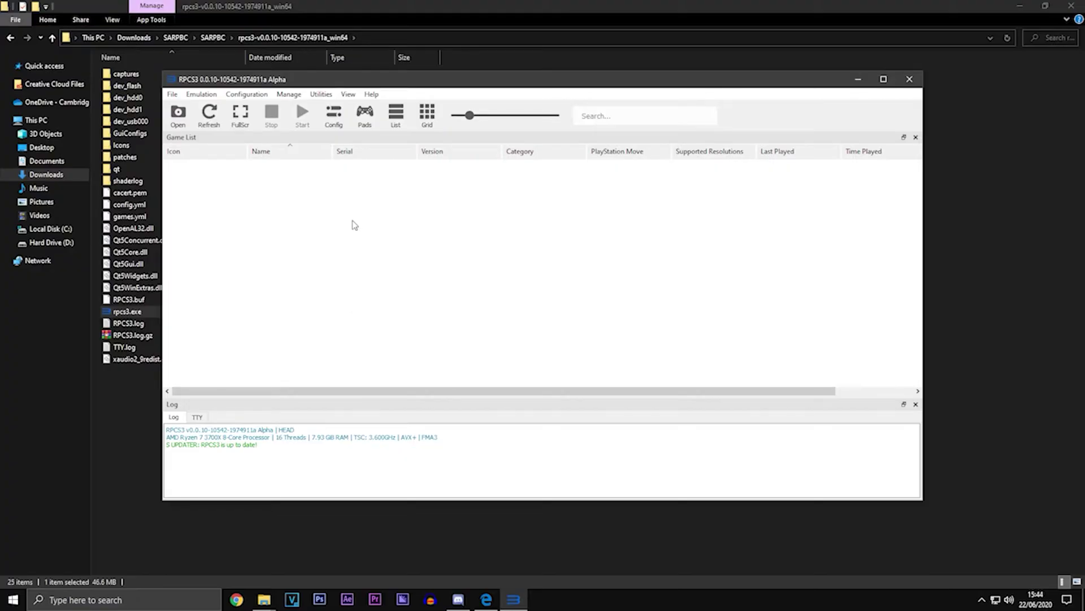
Install PS3 firmware 4.86 from the PS3UPDAT.PUP file in the SARPBC folder
left_click(172, 93)
left_click(188, 180)
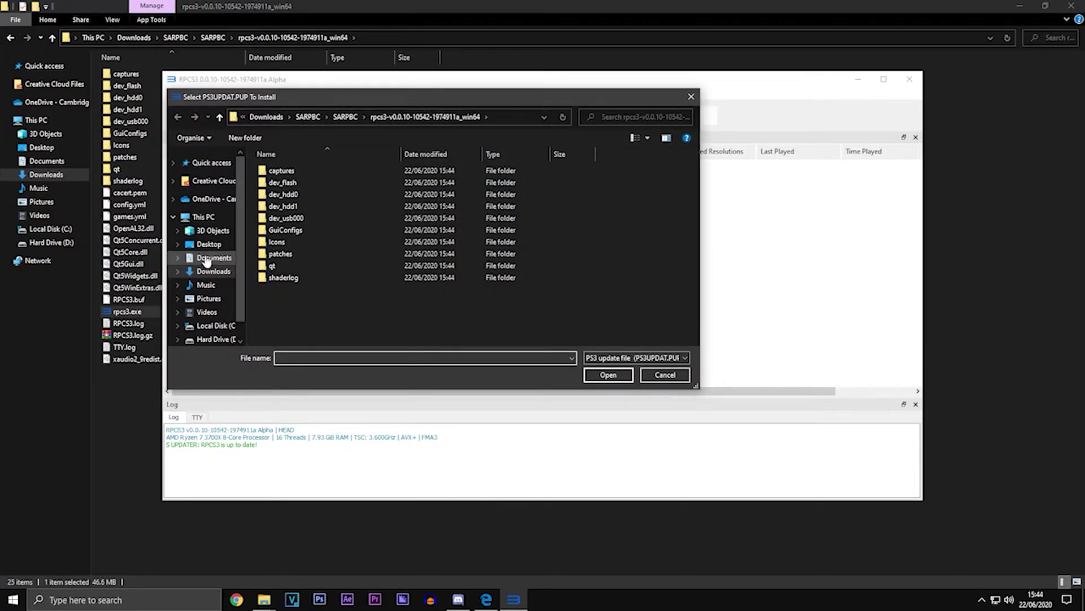
left_click(345, 117)
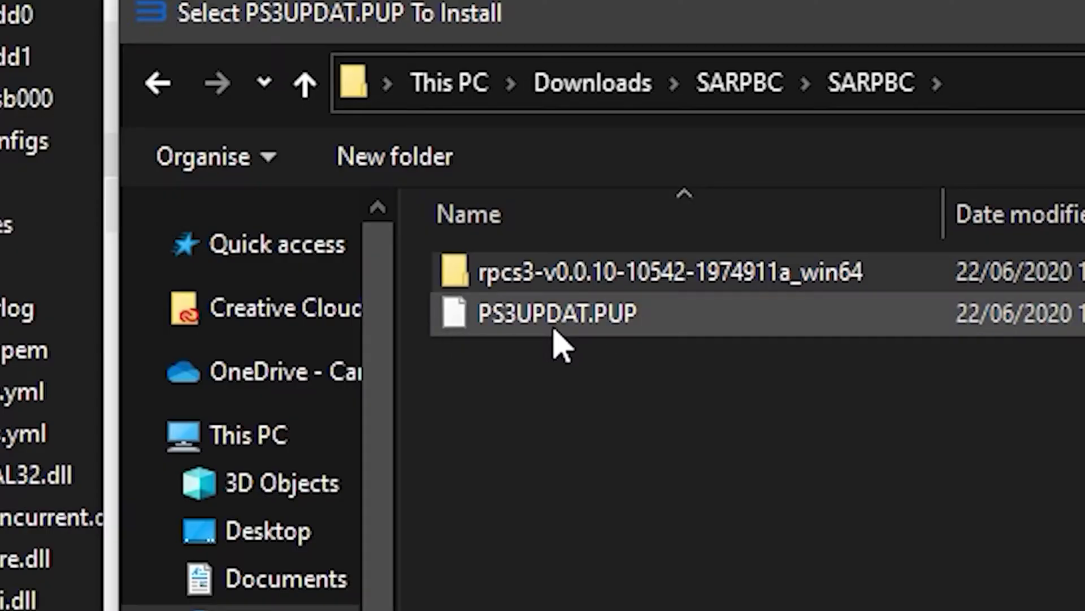
left_click(795, 318)
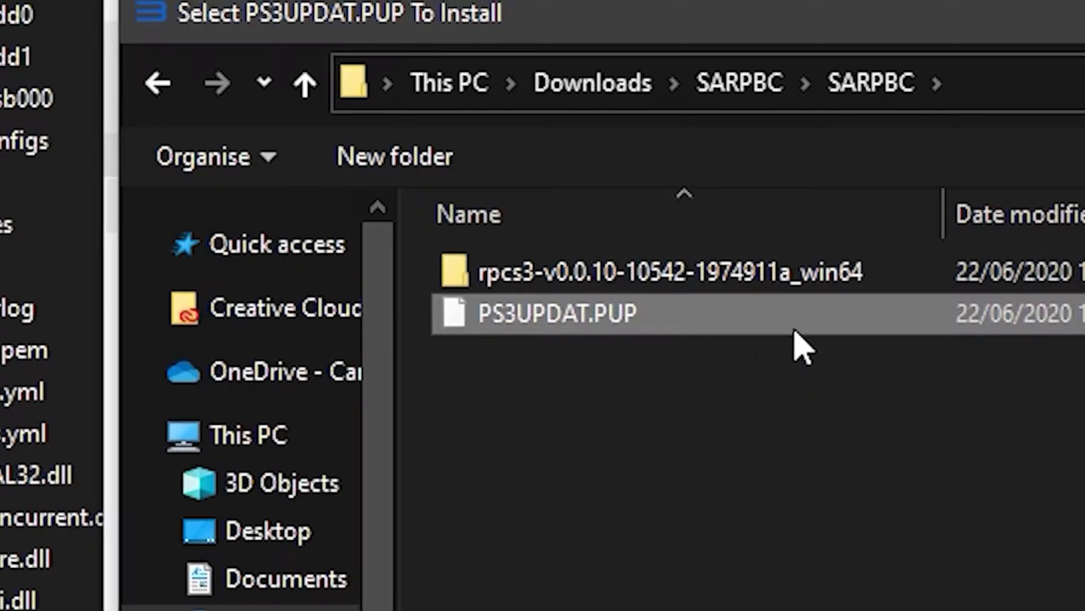
left_click(607, 374)
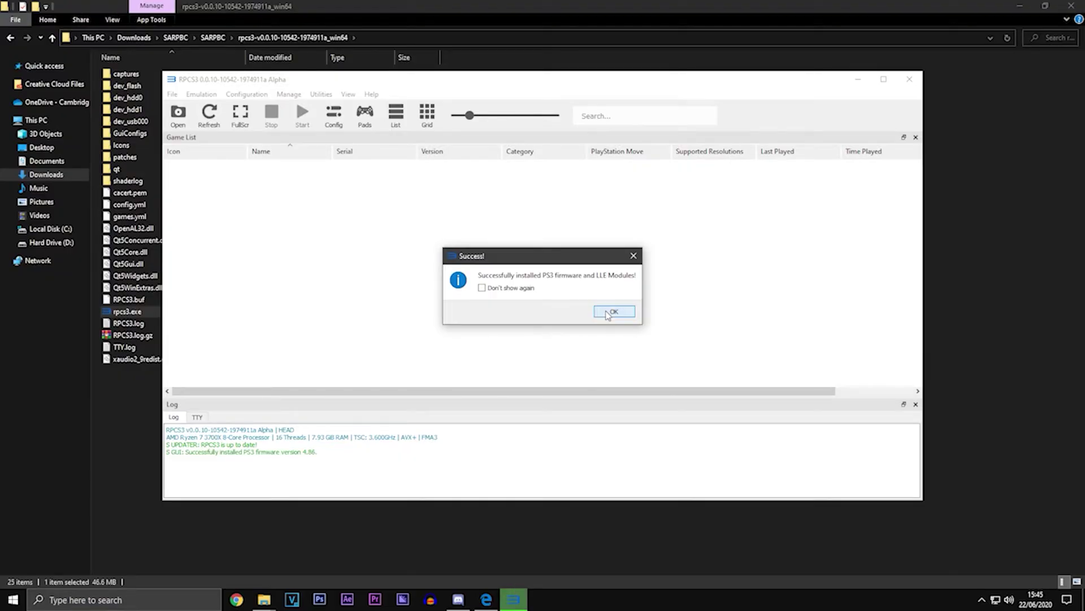
key("Return")
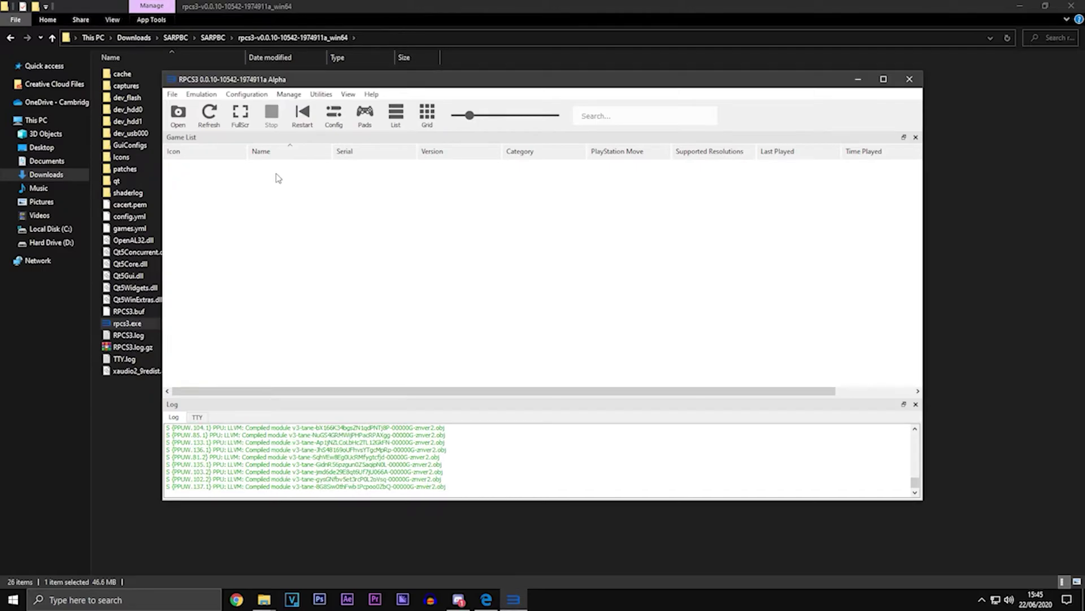
Install the SARBATTLECARS UP2002 game PKG file through Install .pkg
left_click(171, 94)
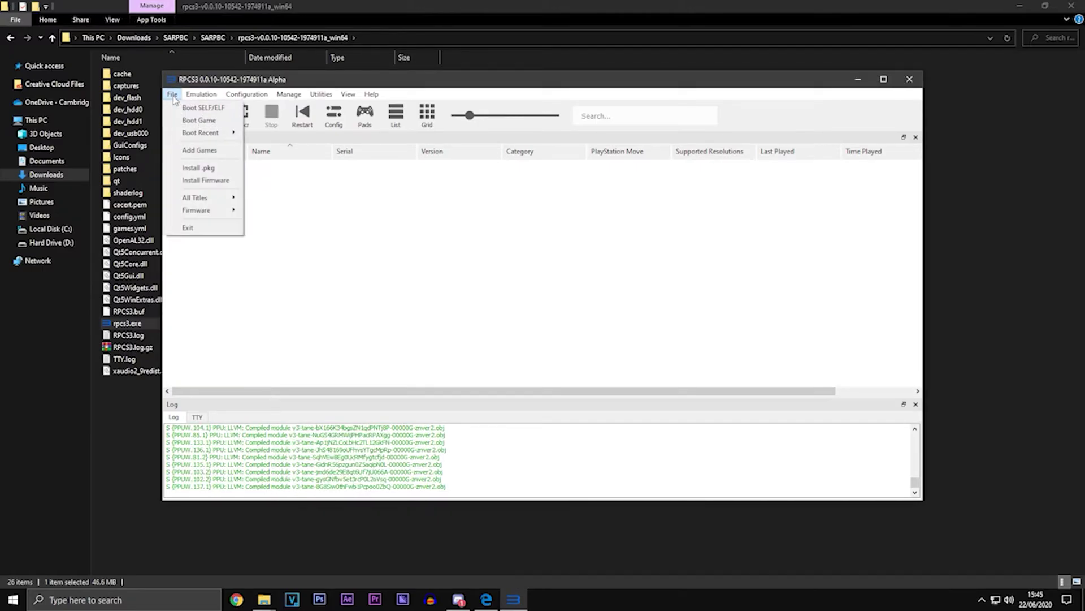
left_click(193, 168)
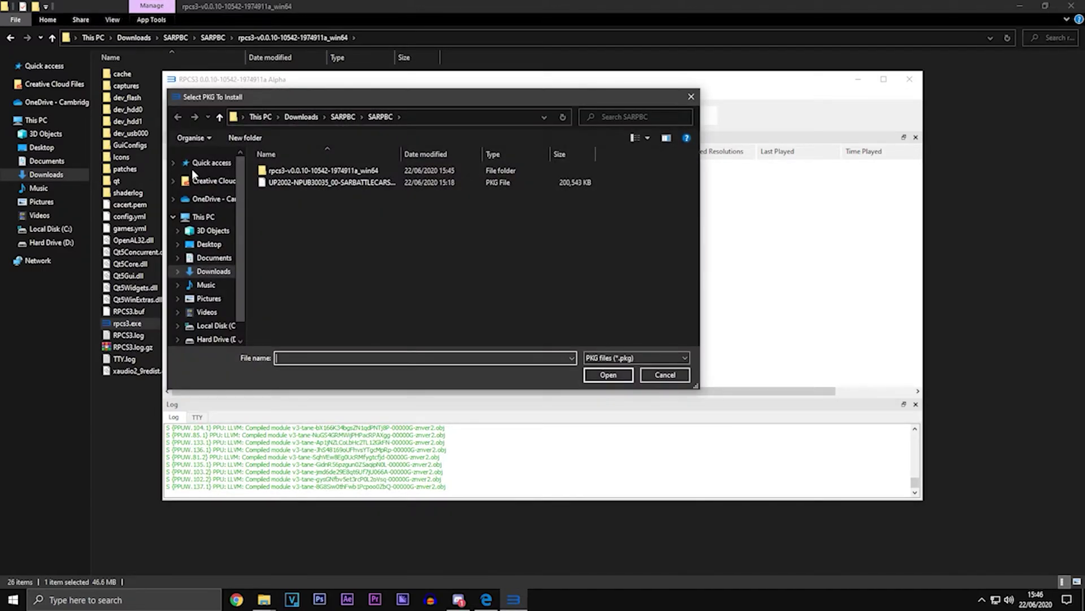
left_click(330, 187)
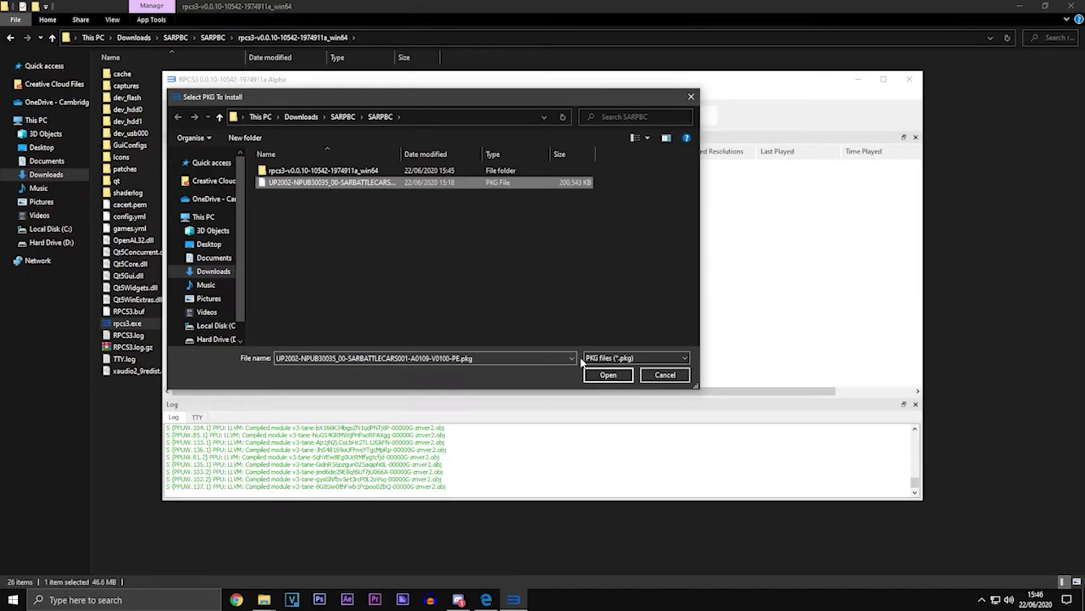
left_click(600, 374)
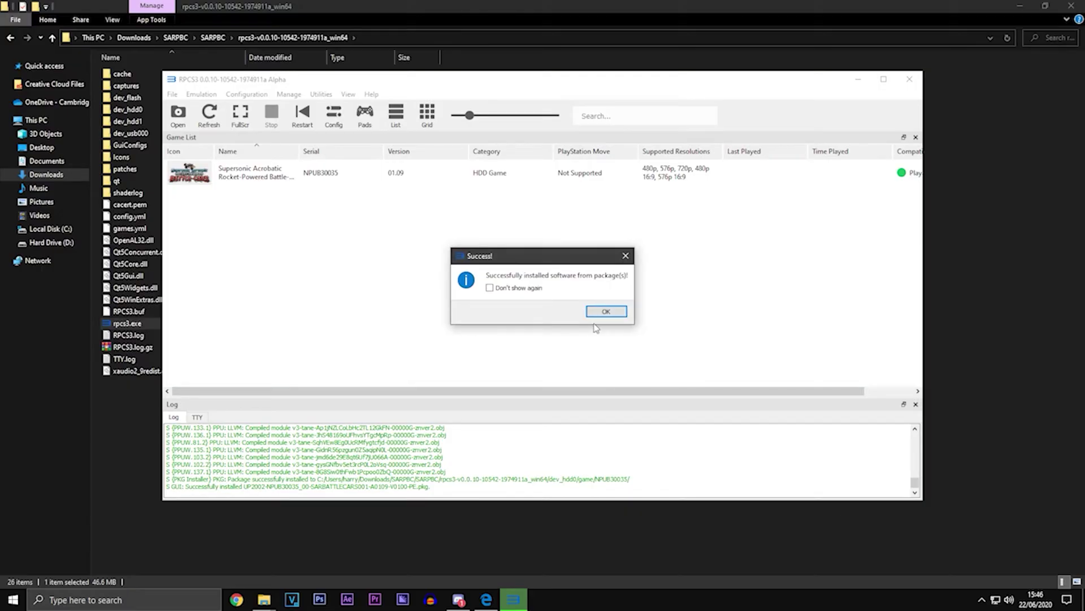
left_click(605, 311)
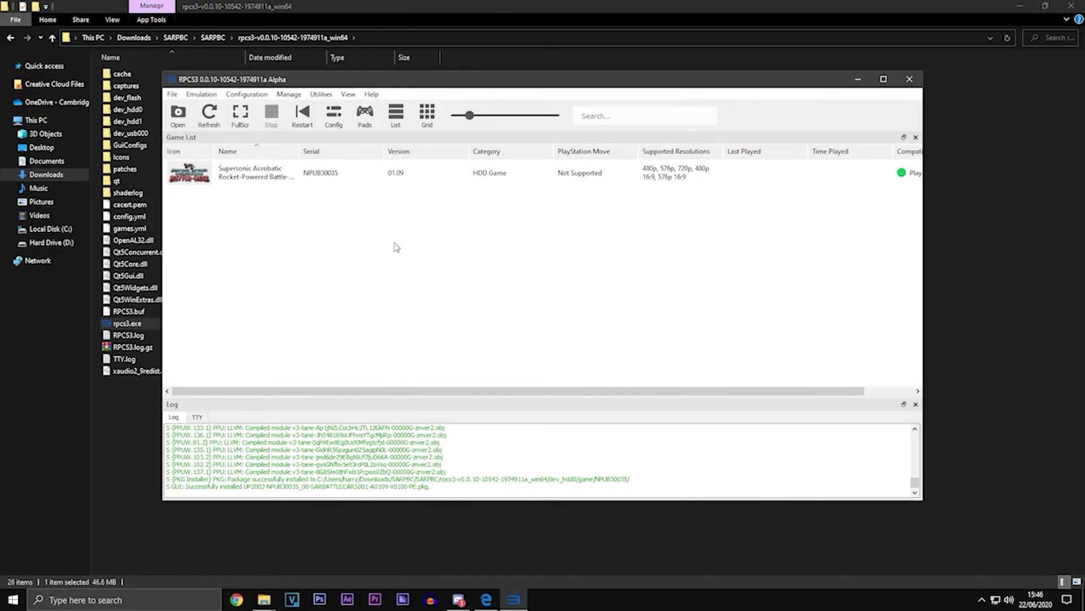
Drag the game's .rap licence file from File Explorer onto RPCS3
left_click(151, 171)
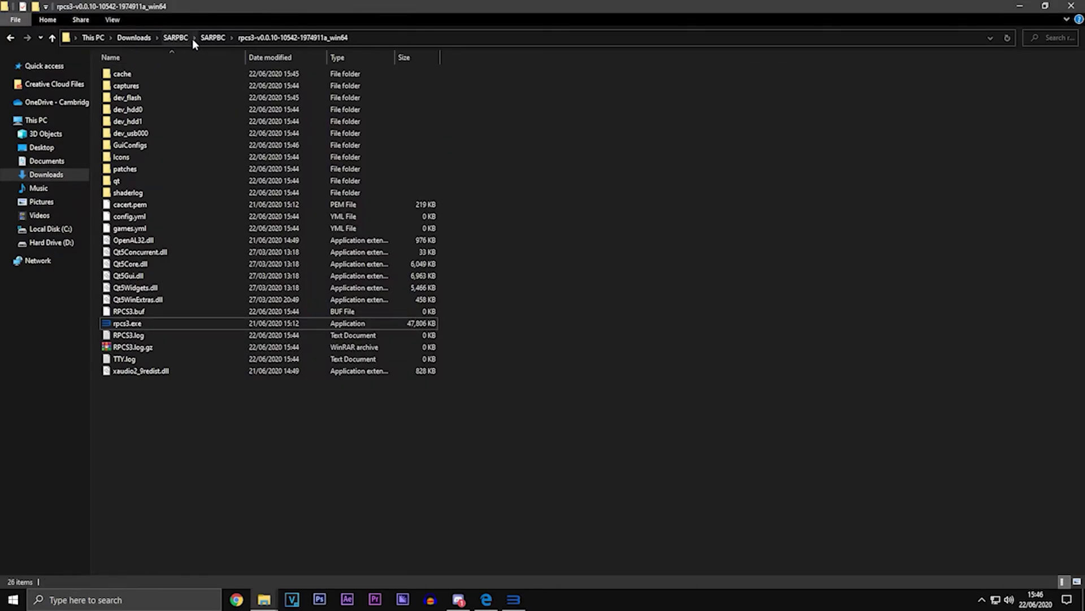
left_click(212, 39)
left_click(181, 204)
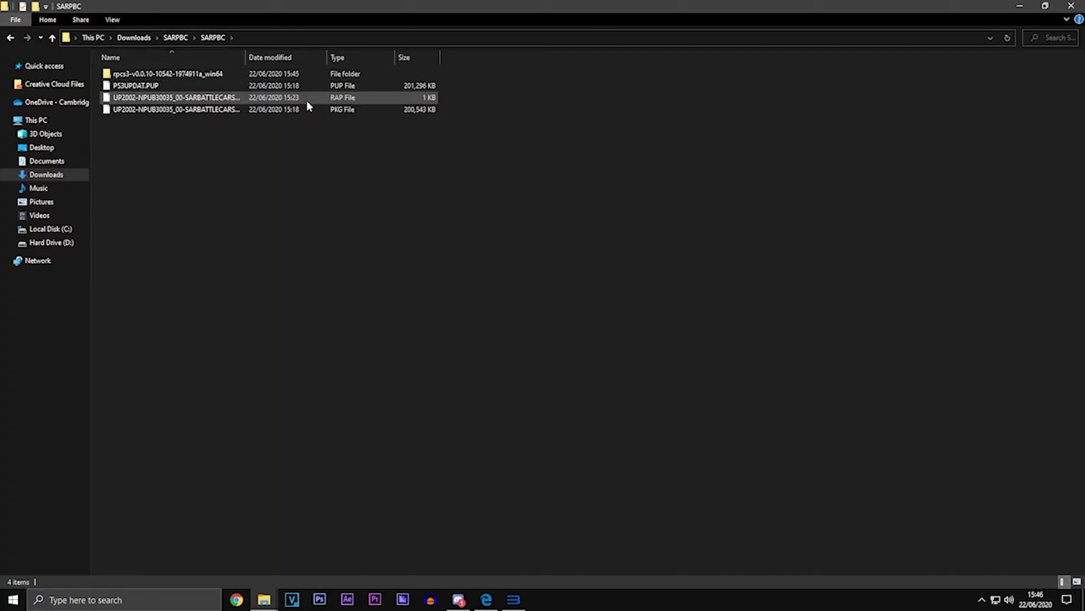
left_click(368, 99)
left_click(267, 268)
left_click_drag(177, 102, 274, 177)
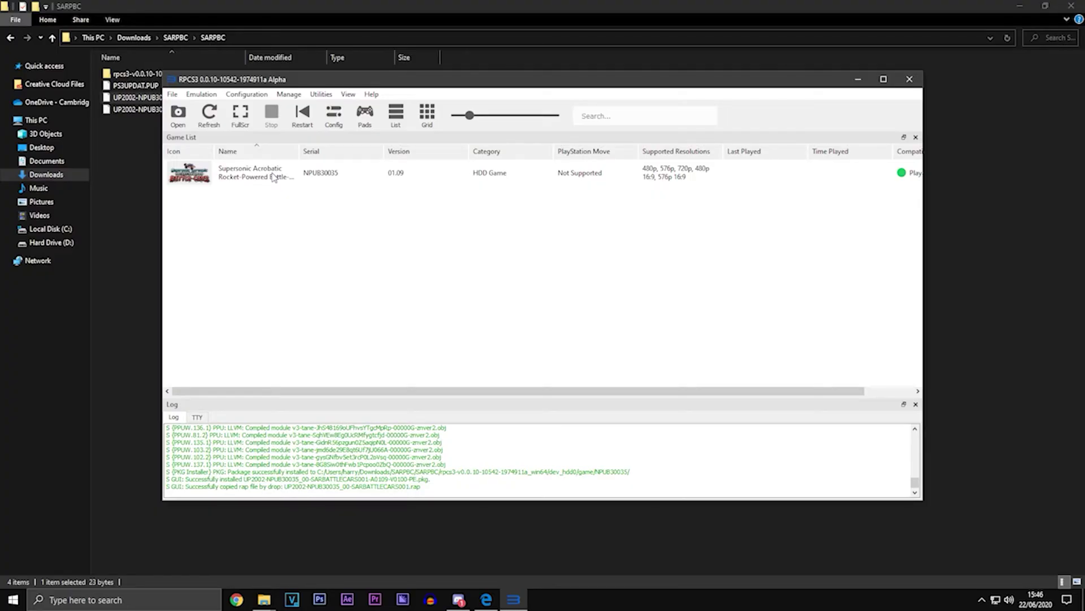
Select Battle-Cars (NPUB30035) in the game list and start it with Play
left_click(274, 177)
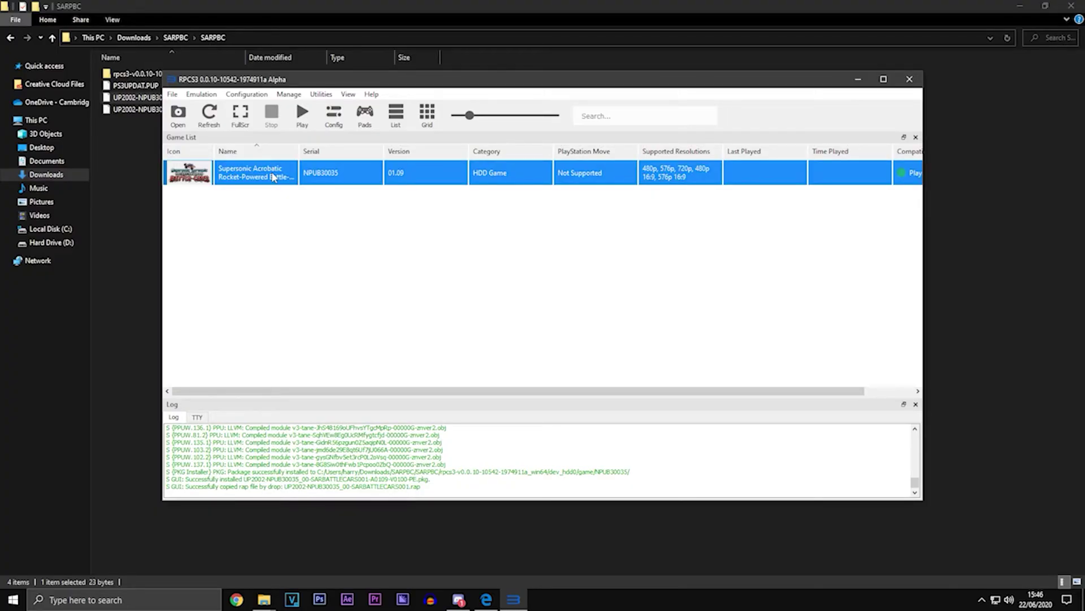
left_click(303, 113)
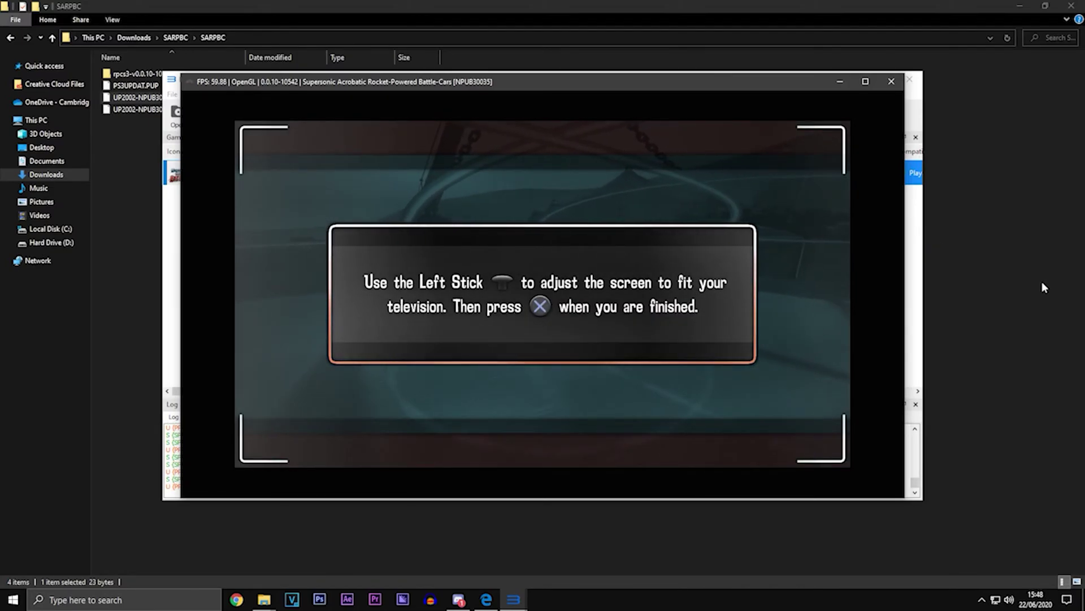
Set player 1's input handler to DualShock 4 in Gamepad Settings and save
left_click(175, 250)
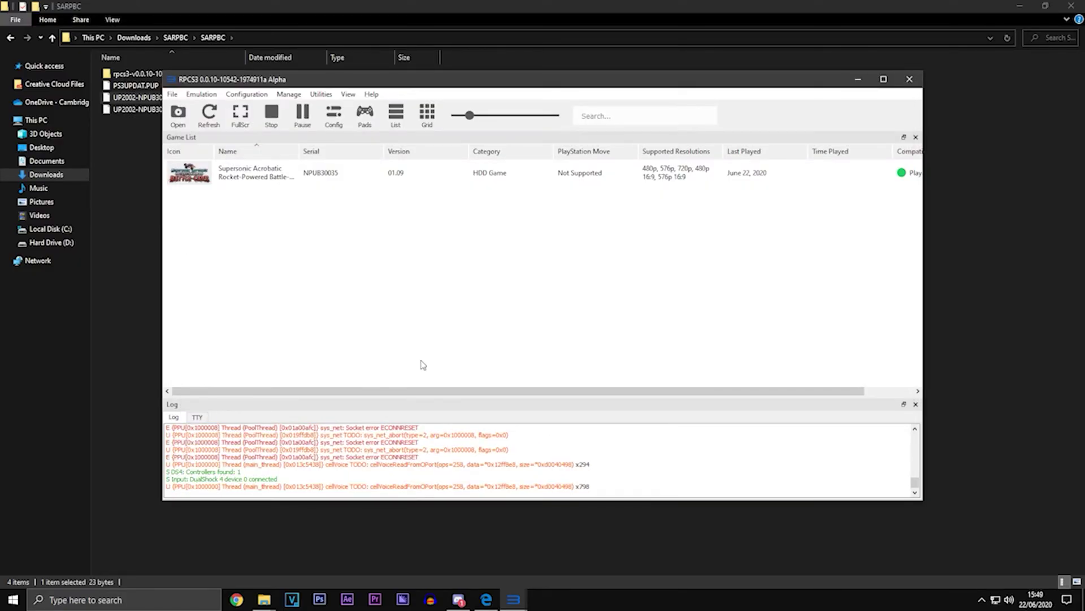
left_click(364, 116)
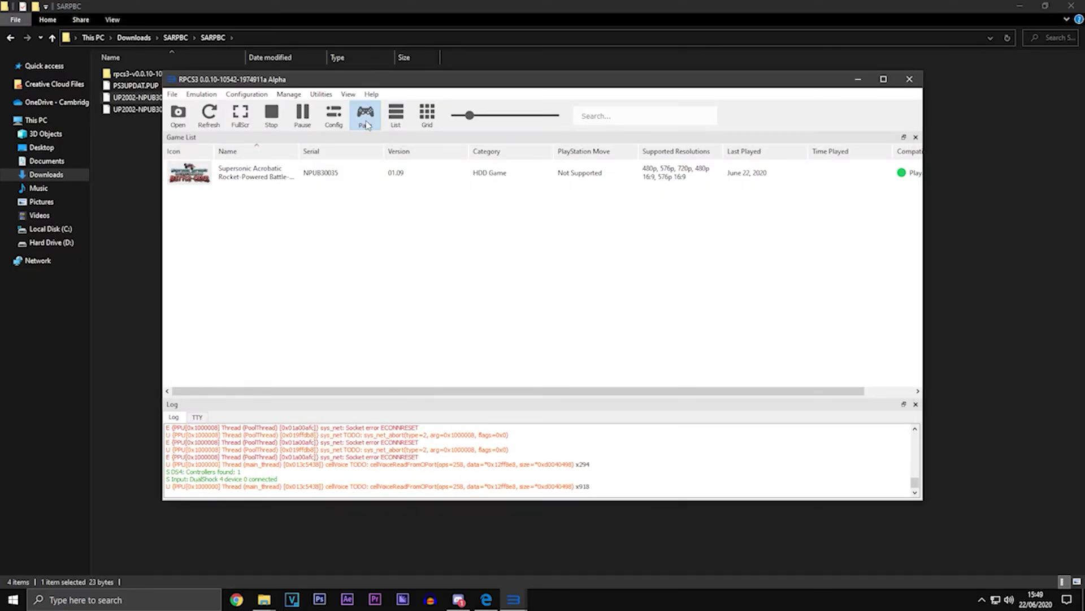
left_click(368, 151)
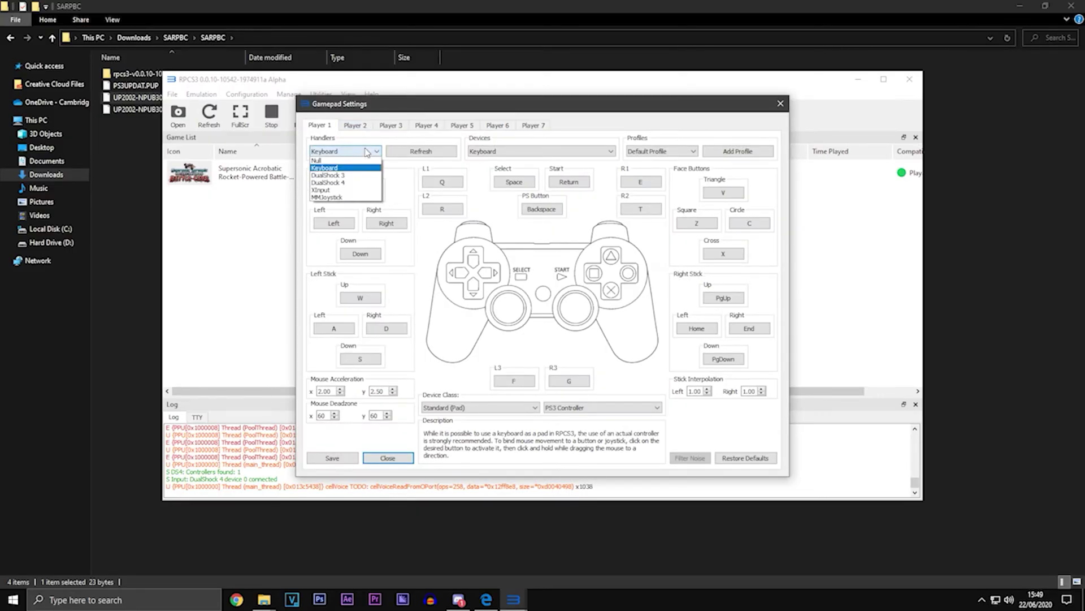
left_click(341, 182)
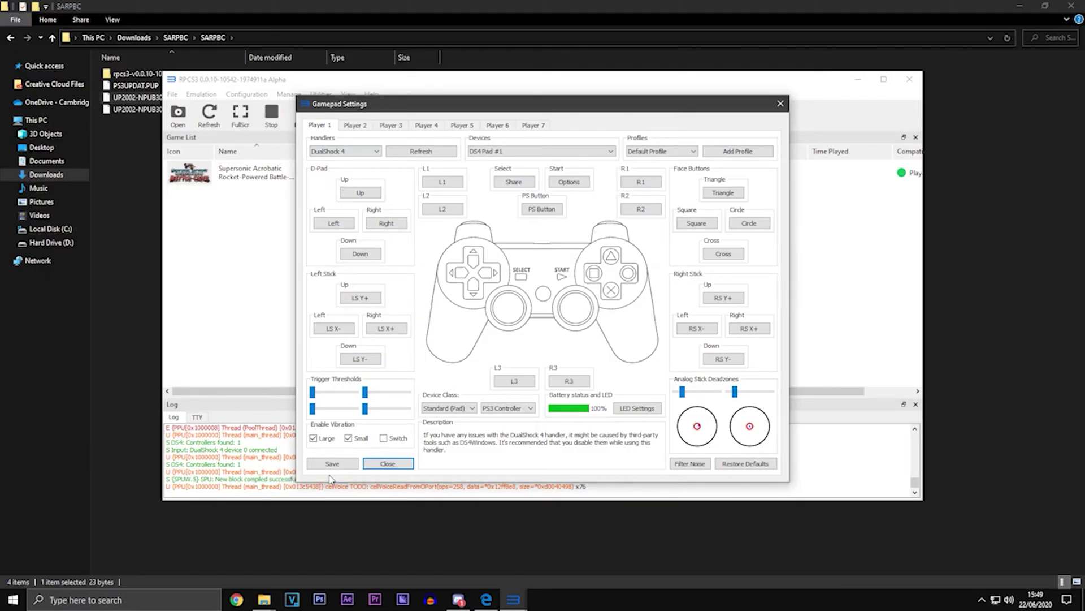
left_click(332, 463)
Bring the game window forward and confirm the screen-adjustment prompt
mouse_move(514, 595)
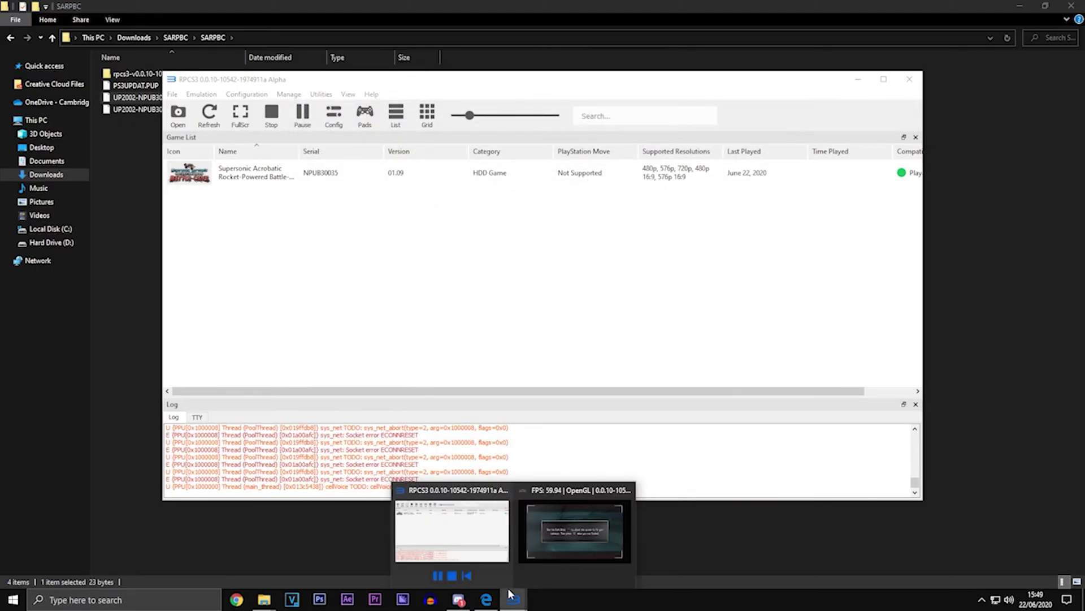
left_click(556, 540)
key("x")
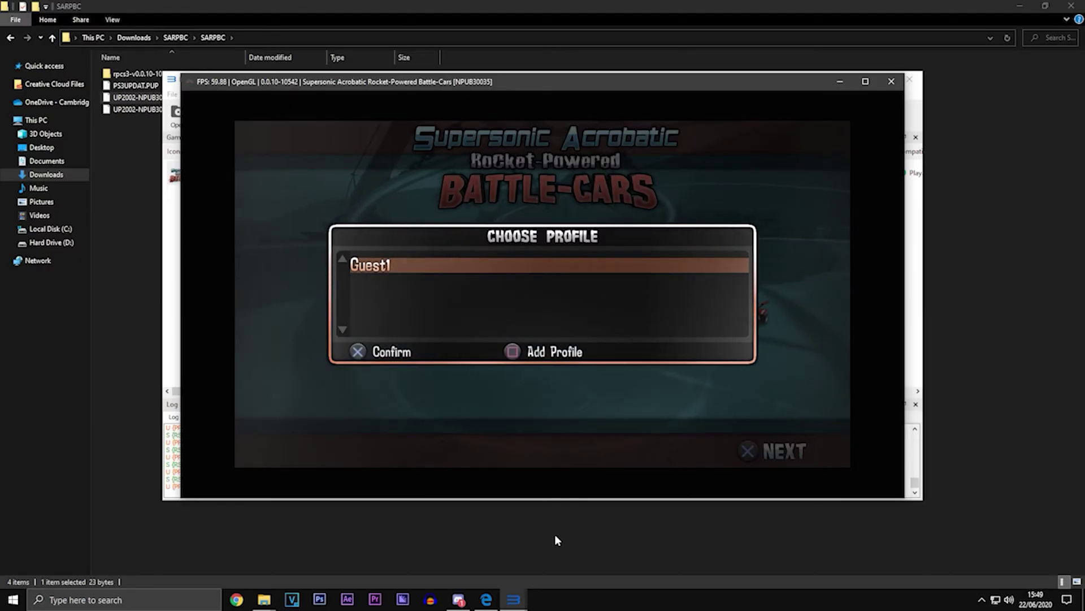
Add a new profile, spelling its name with capital letters on the on-screen keyboard
key("z")
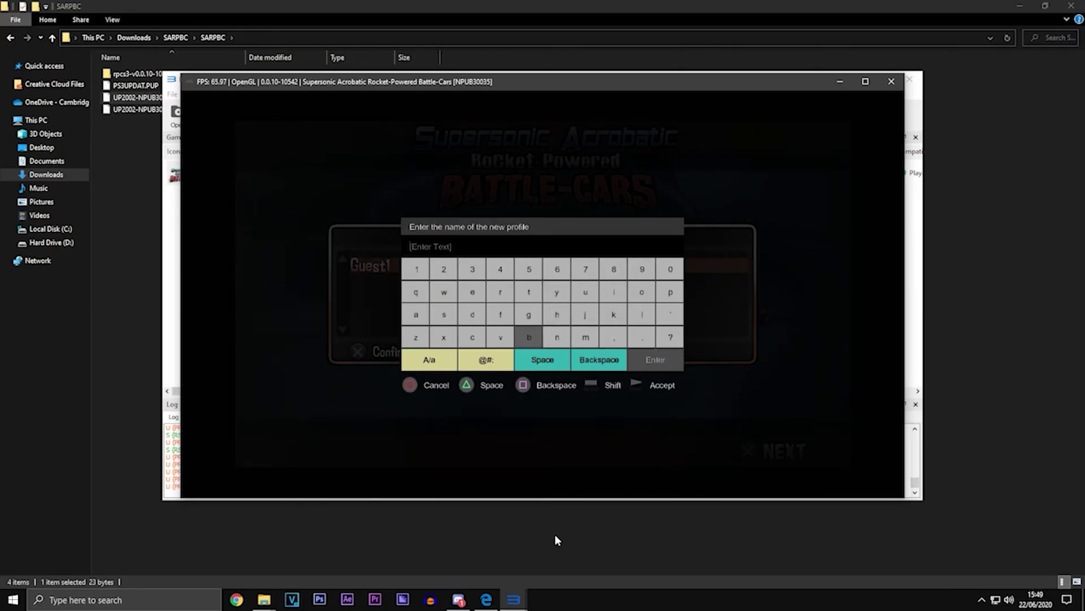
key("Down")
key("Left")
key("Left")
key("x")
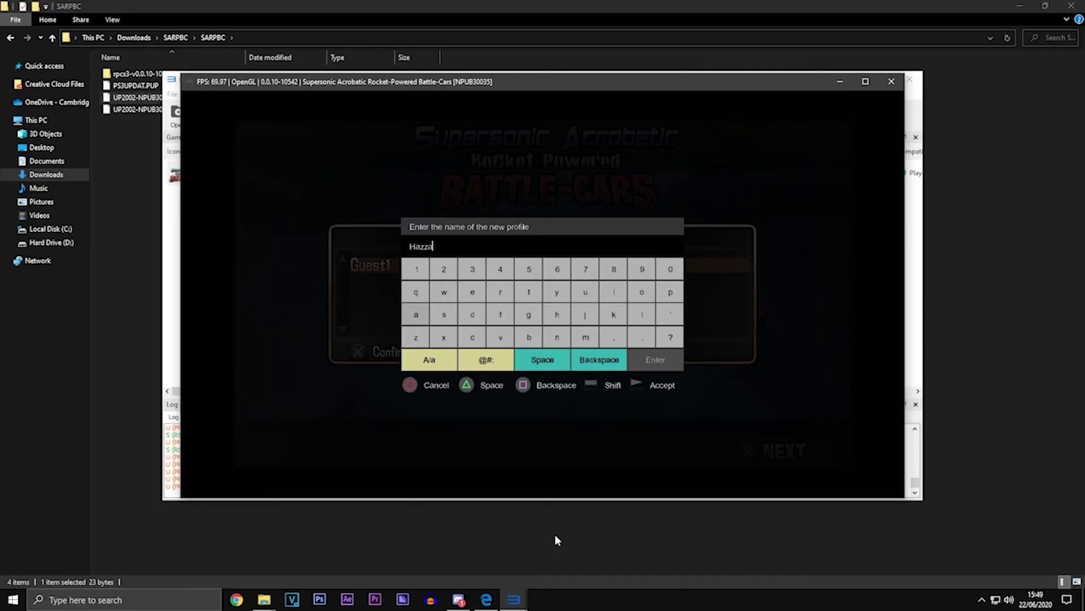
key("Return")
Load the newly created profile and choose New Game from the main menu
key("Down")
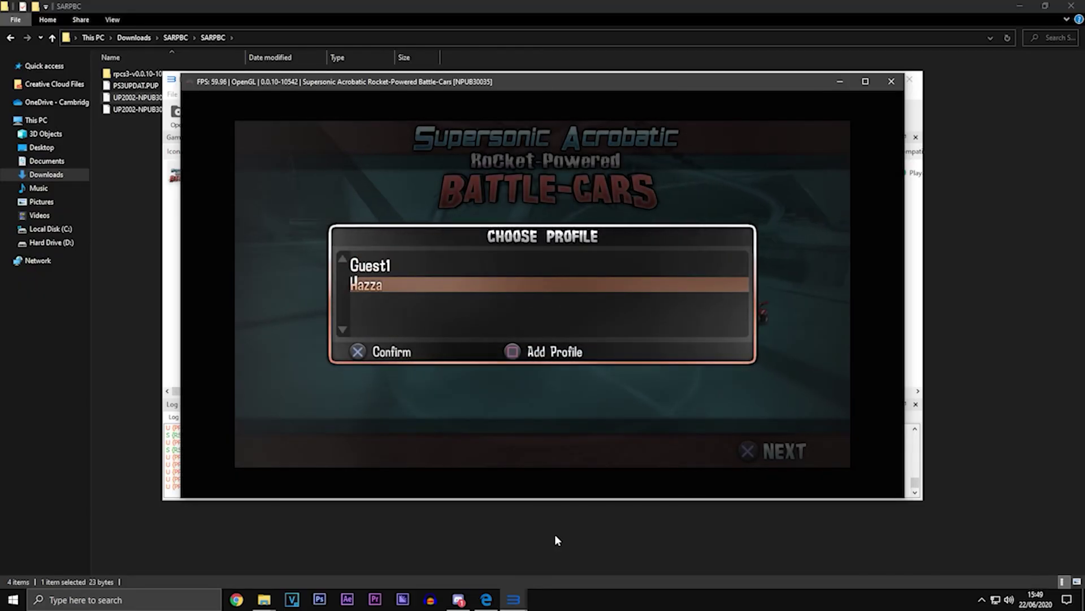
key("x")
key("Down")
key("Down")
key("Down")
key("Down")
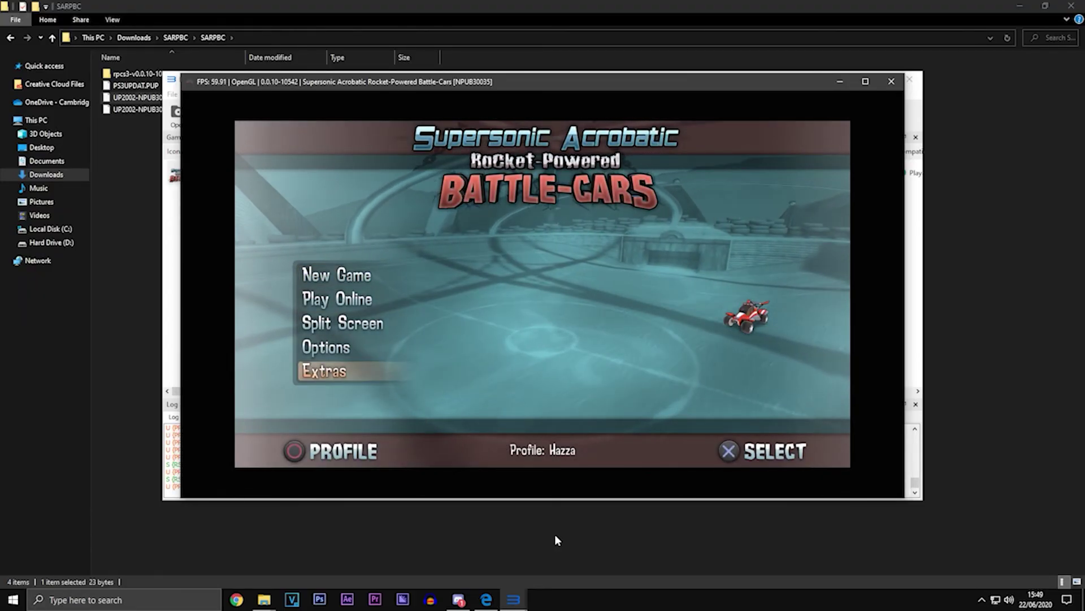
Go to Single Player, open Tournament, choose the Easy event, and pick the Octane
key("Down")
key("Down")
key("alt+Return")
key("Up")
key("x")
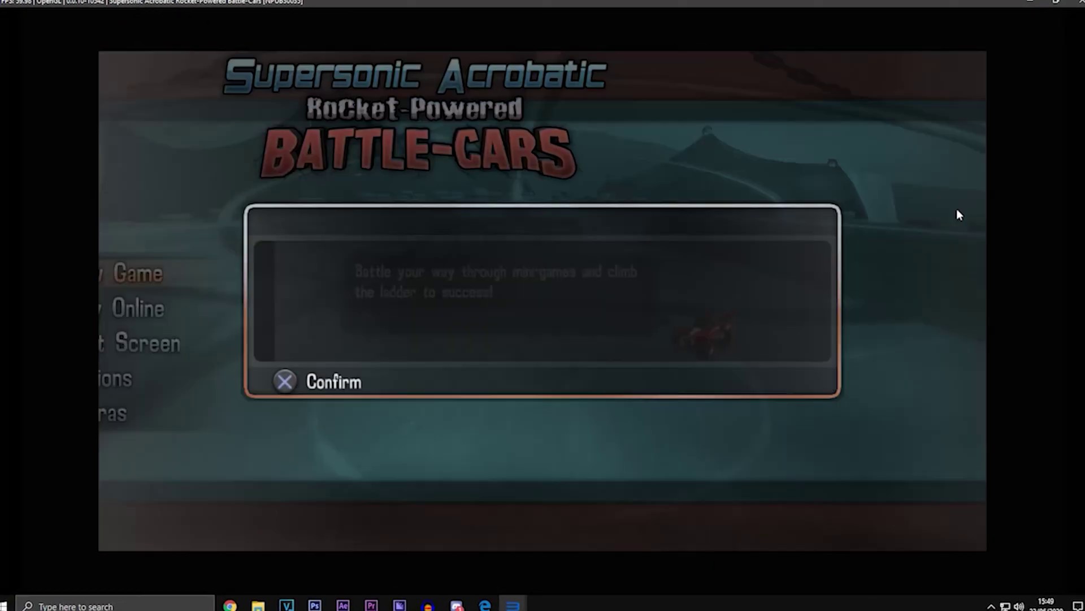
key("Down")
key("x")
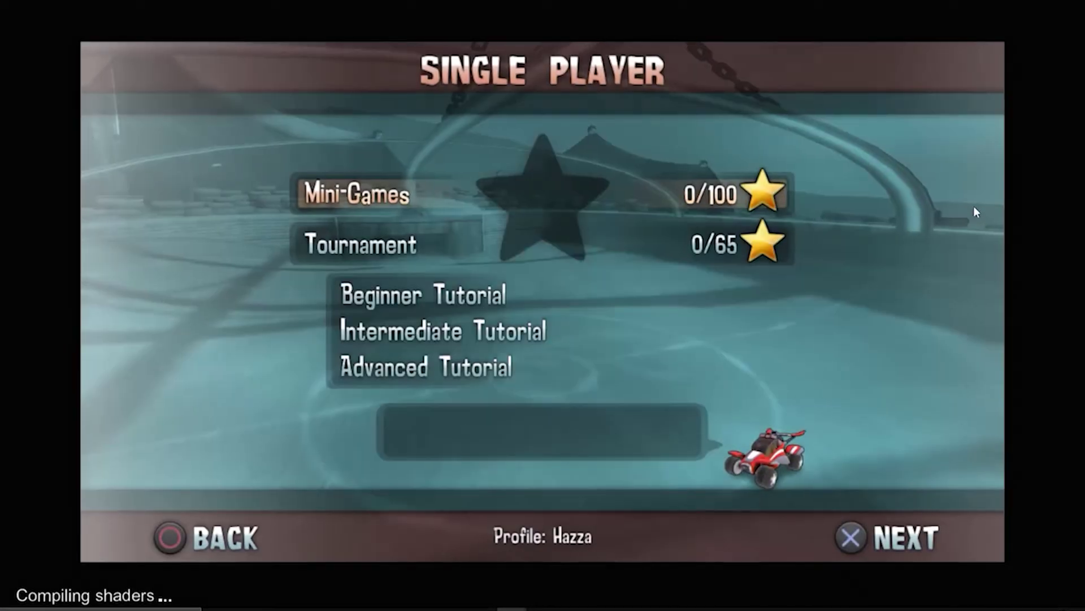
key("Down")
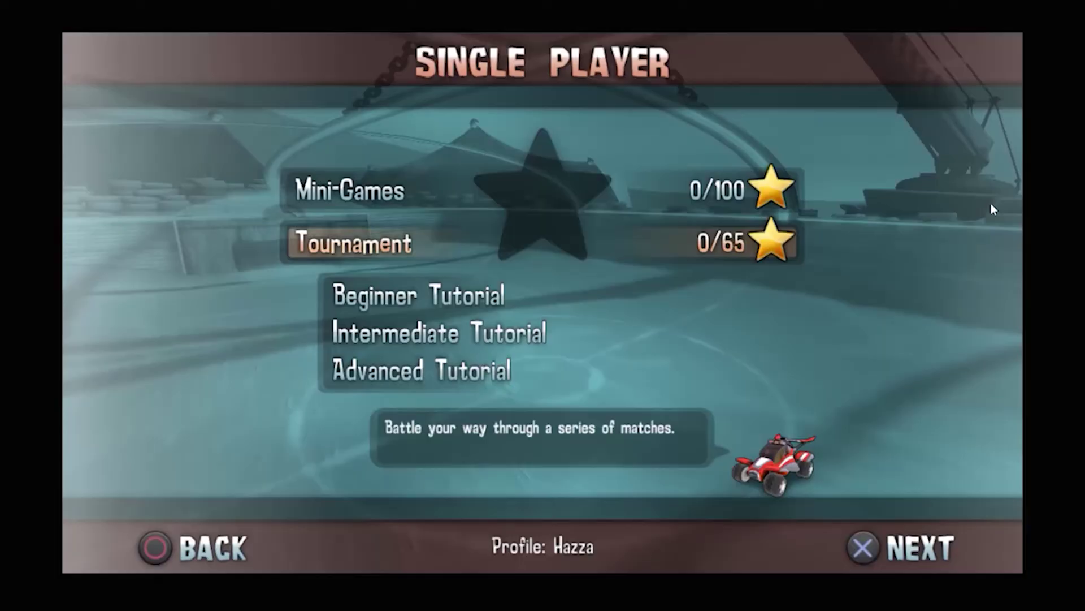
key("x")
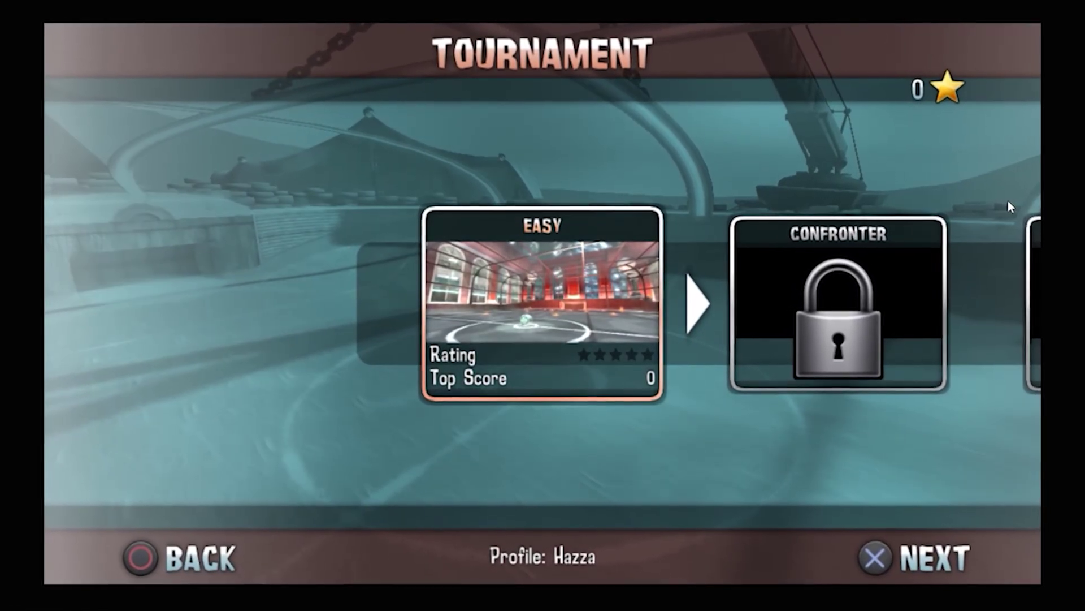
key("x")
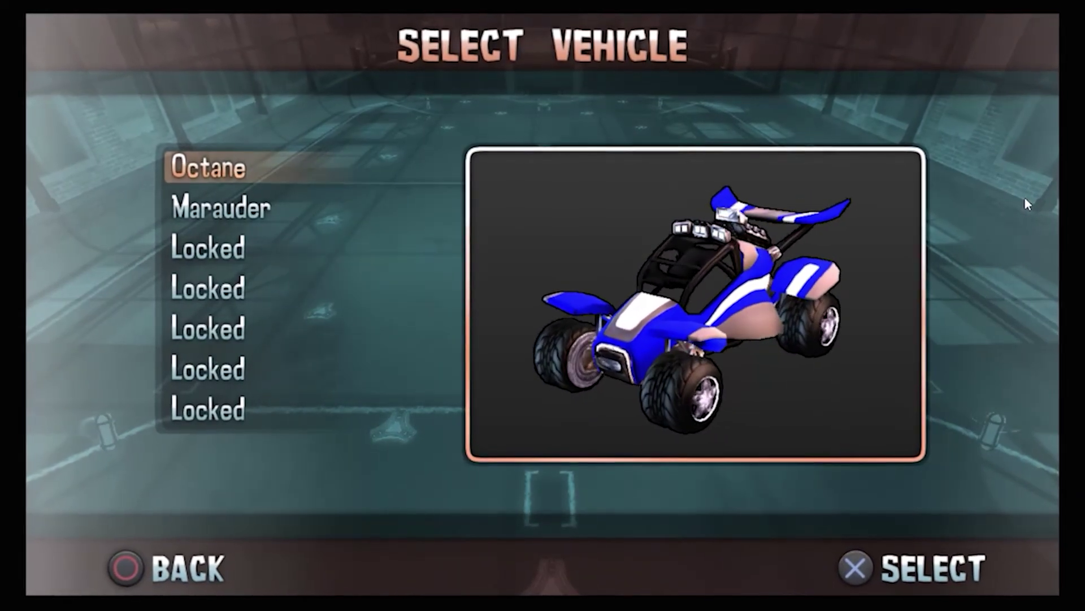
key("x")
key("x")
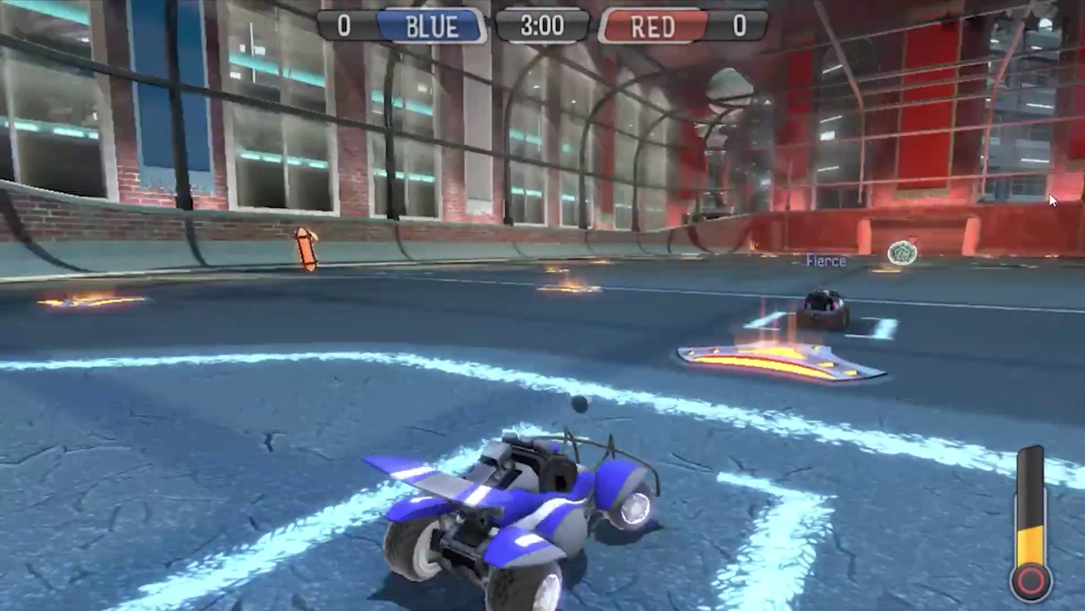
Dismiss the objective, then drive from kickoff and boost the Octane into the ball
key("x")
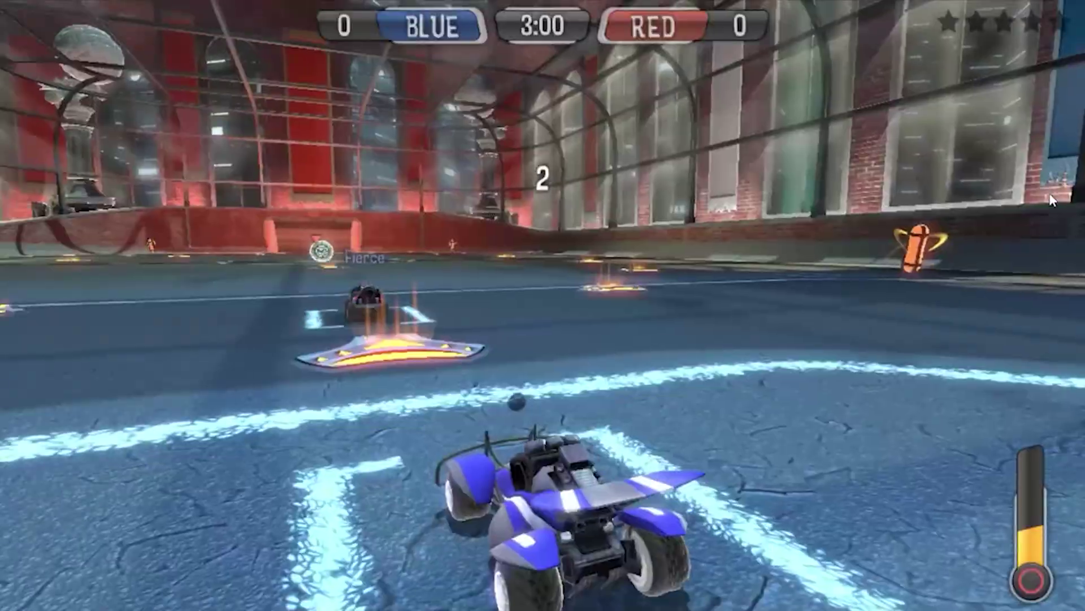
key("Tab")
key("w")
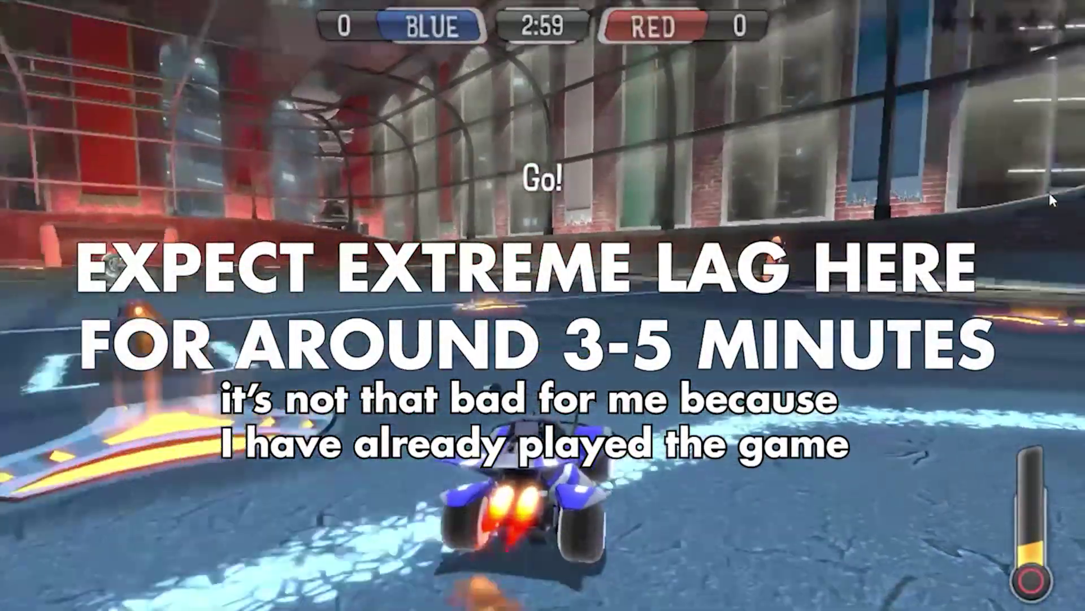
key("a")
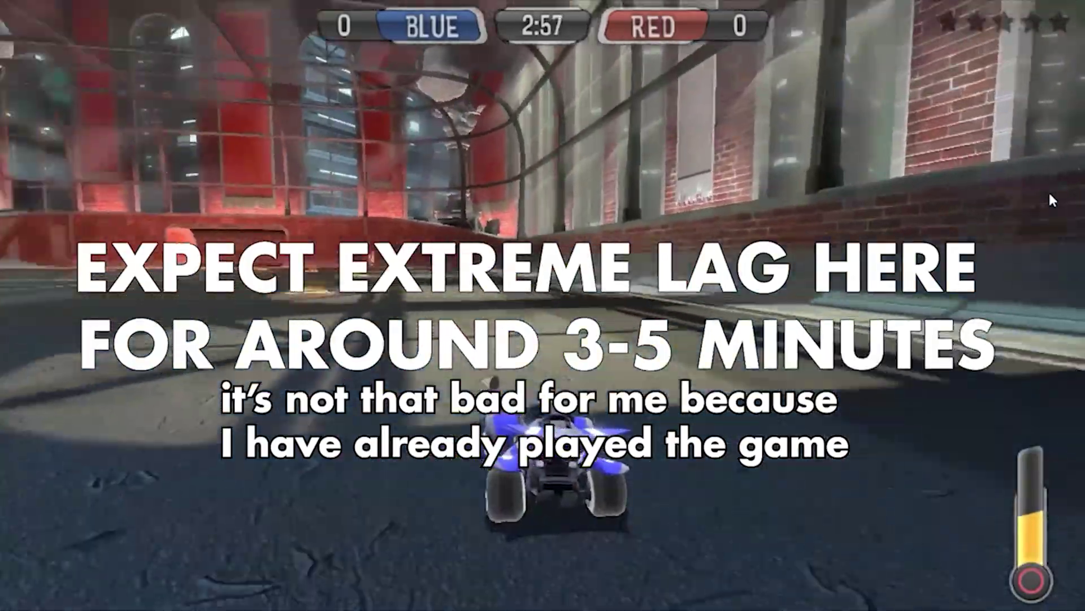
key("a")
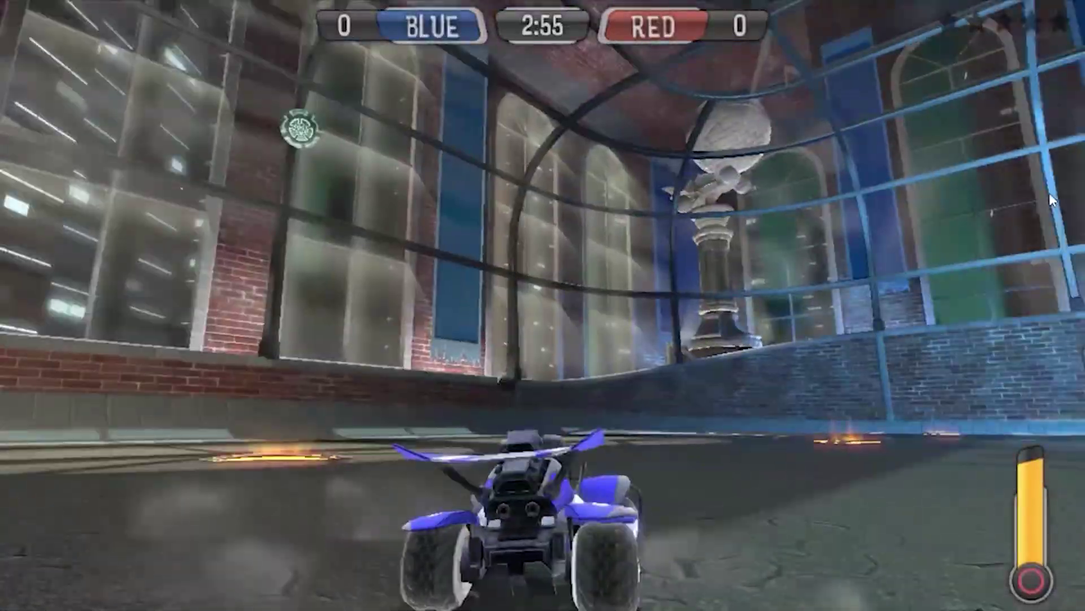
key("a")
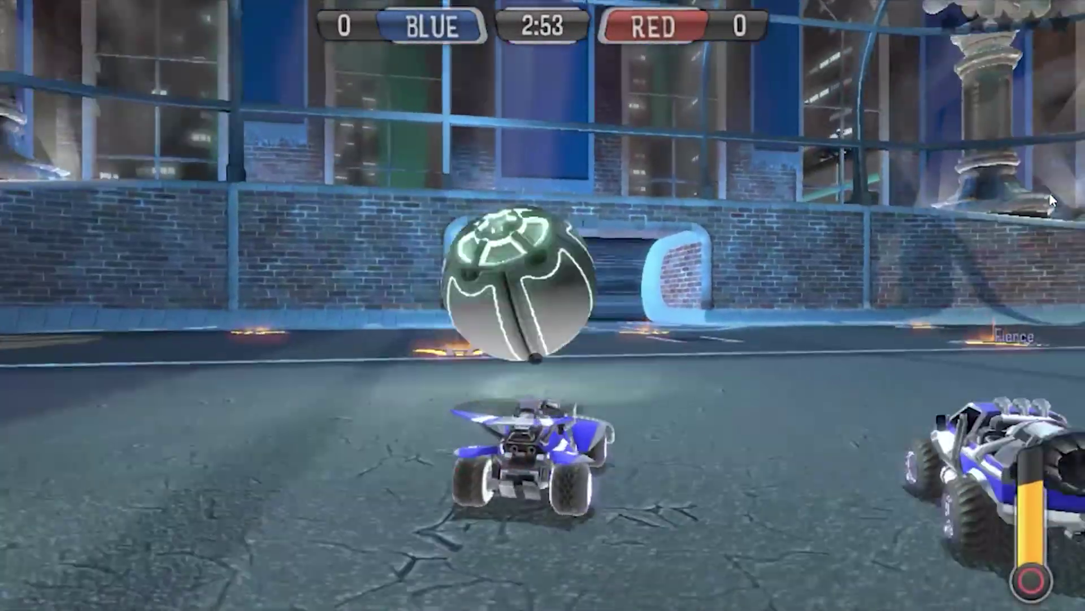
key("a")
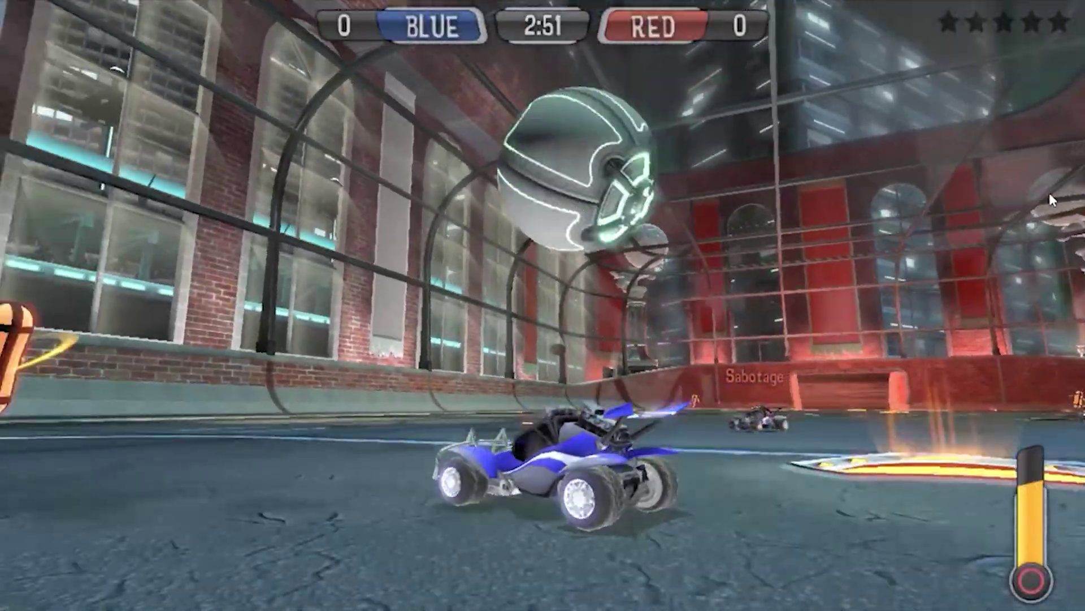
key("space")
key("space")
Come off the side wall and carry the ball into the red goal for 1–0
key("w")
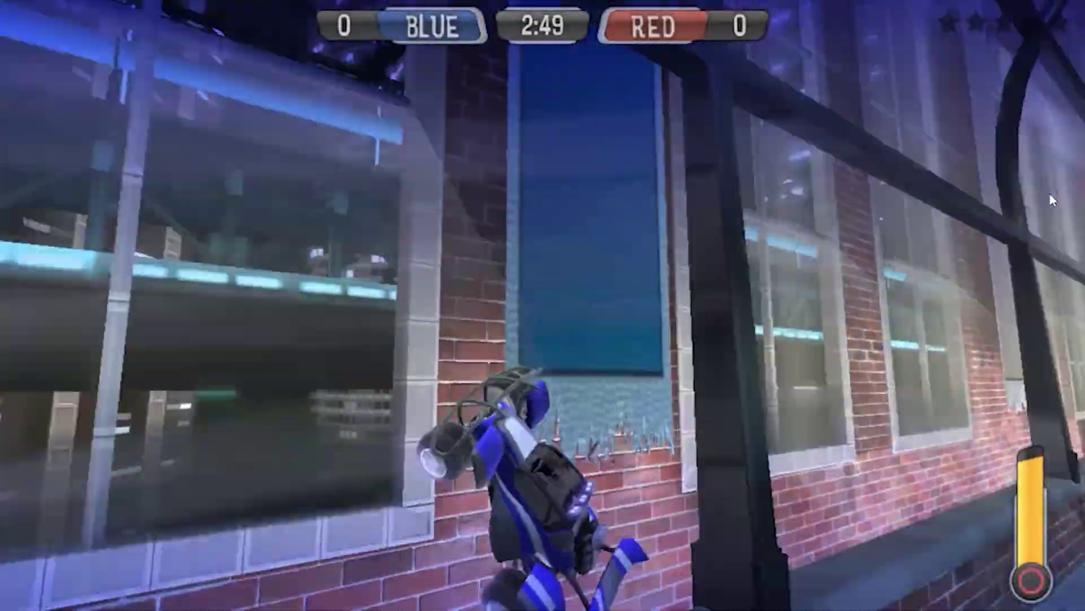
key("w")
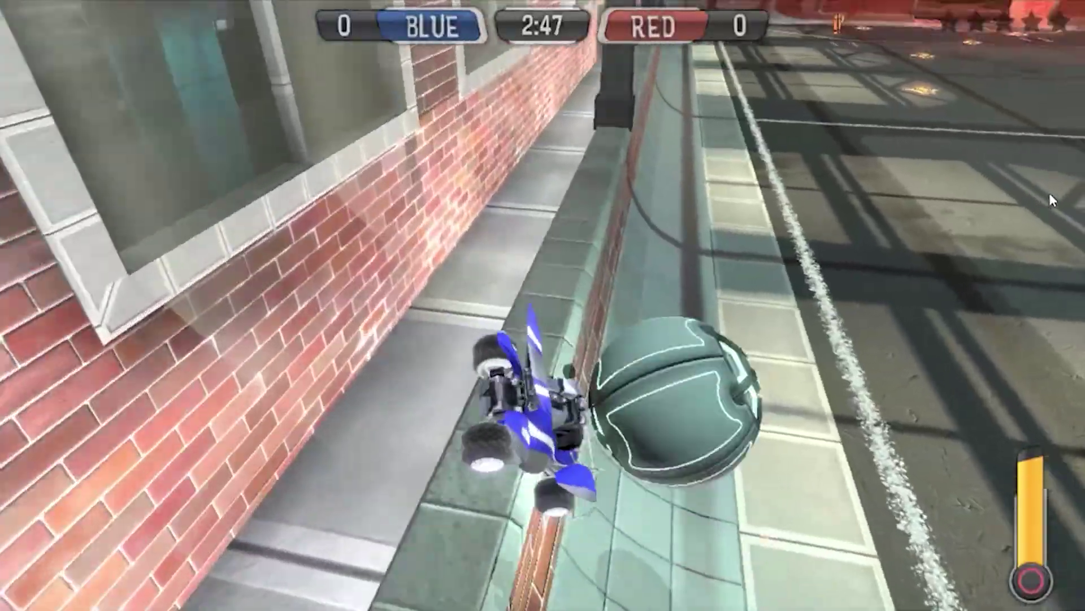
key("a")
key("shift")
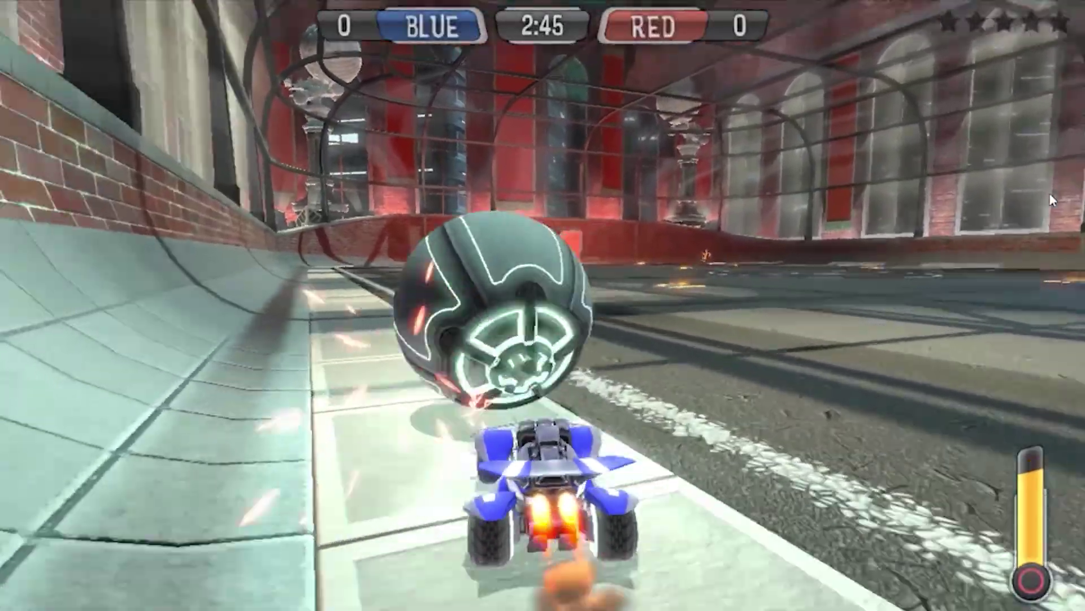
key("w")
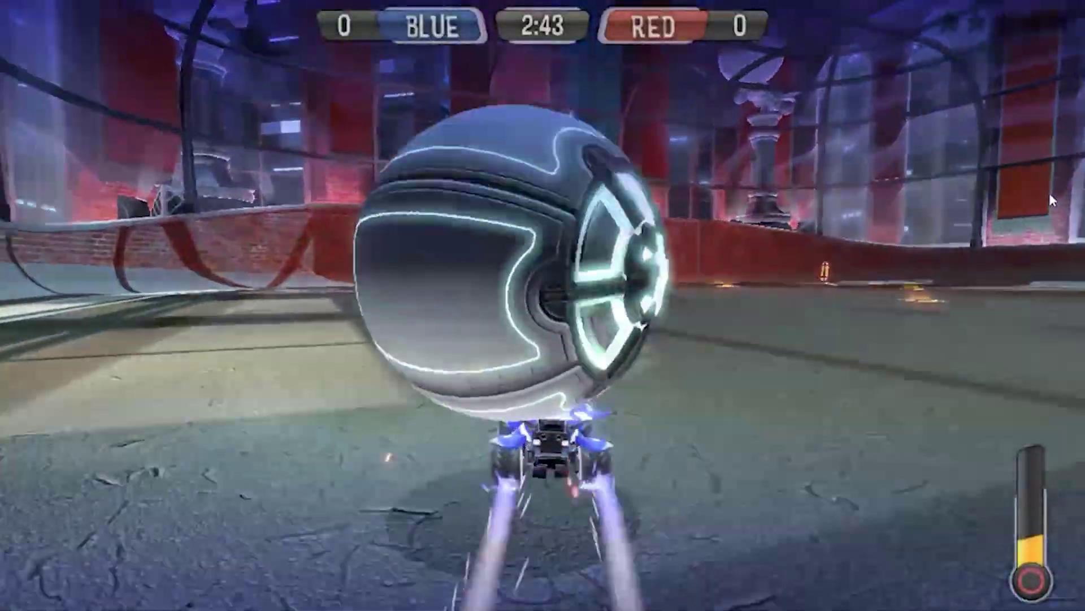
key("w")
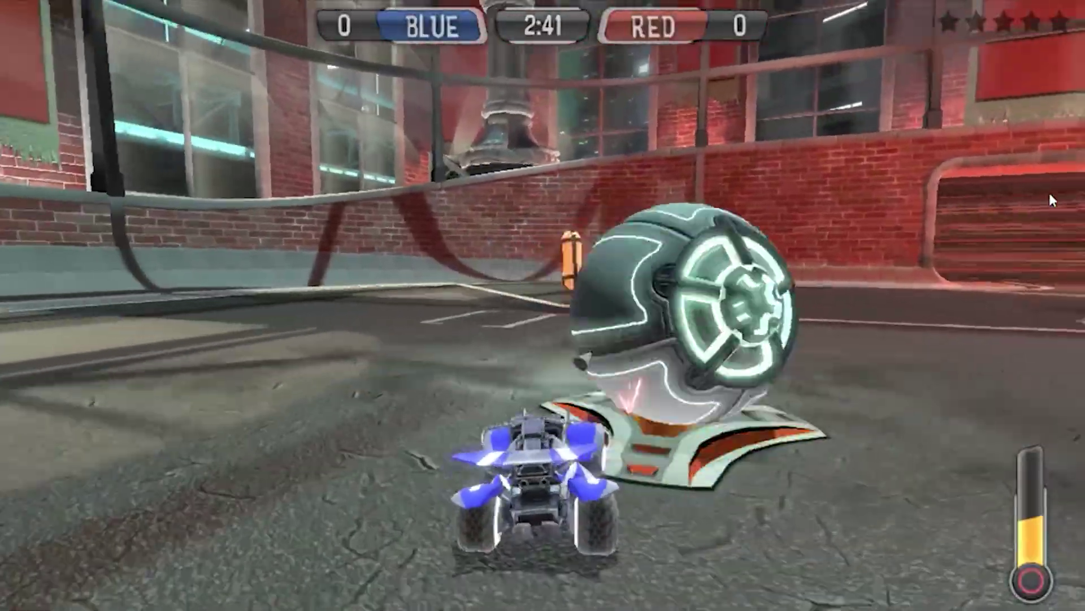
key("shift")
key("w")
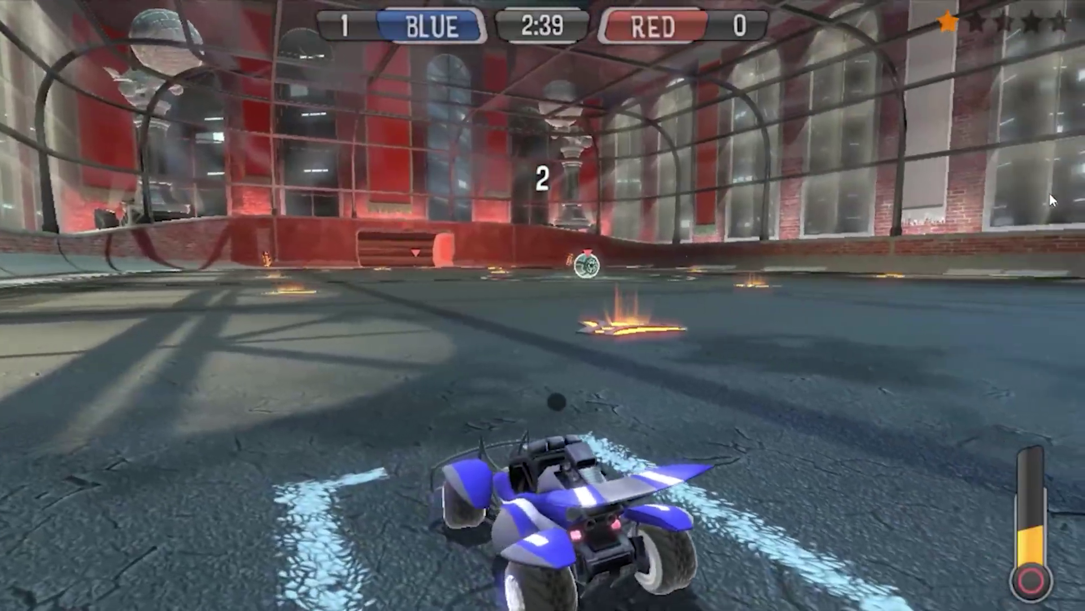
Boost and flip into the ball at the next kickoff, then drive toward a boost pad
key("w")
key("shift")
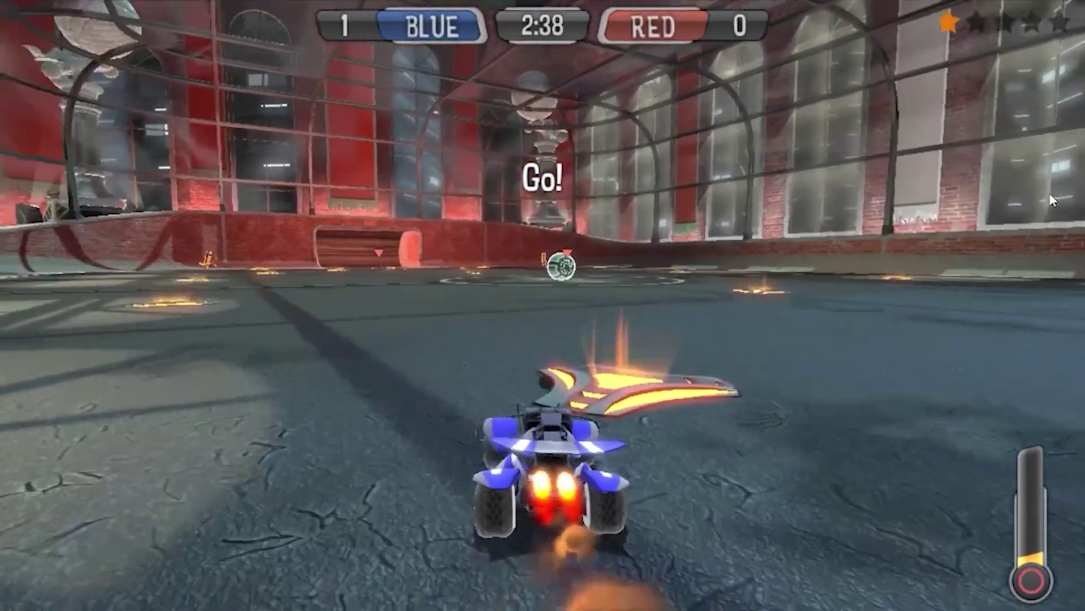
key("w")
key("space")
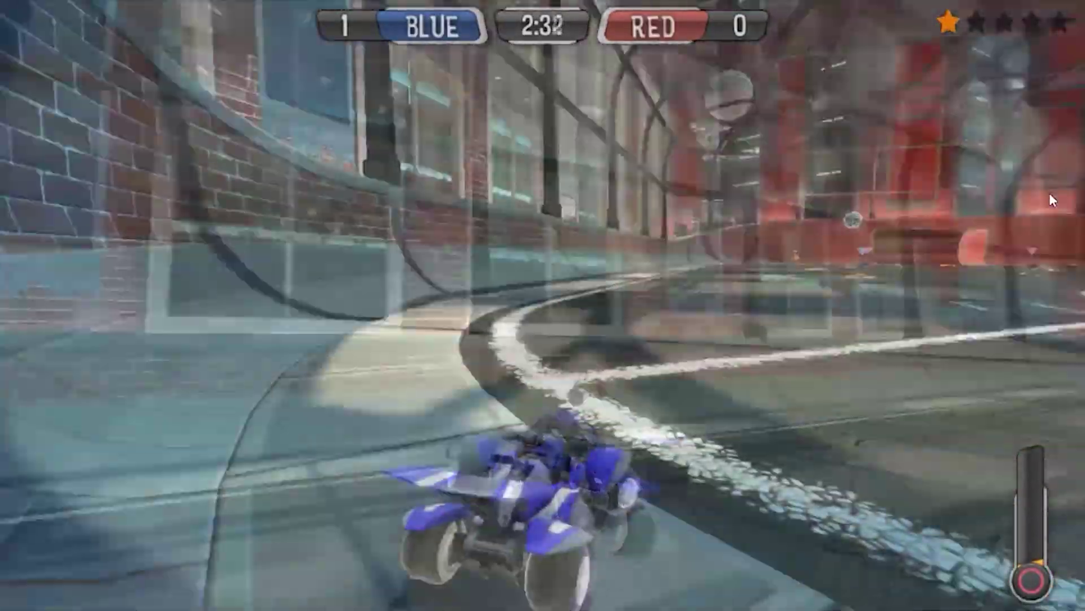
key("w")
key("w")
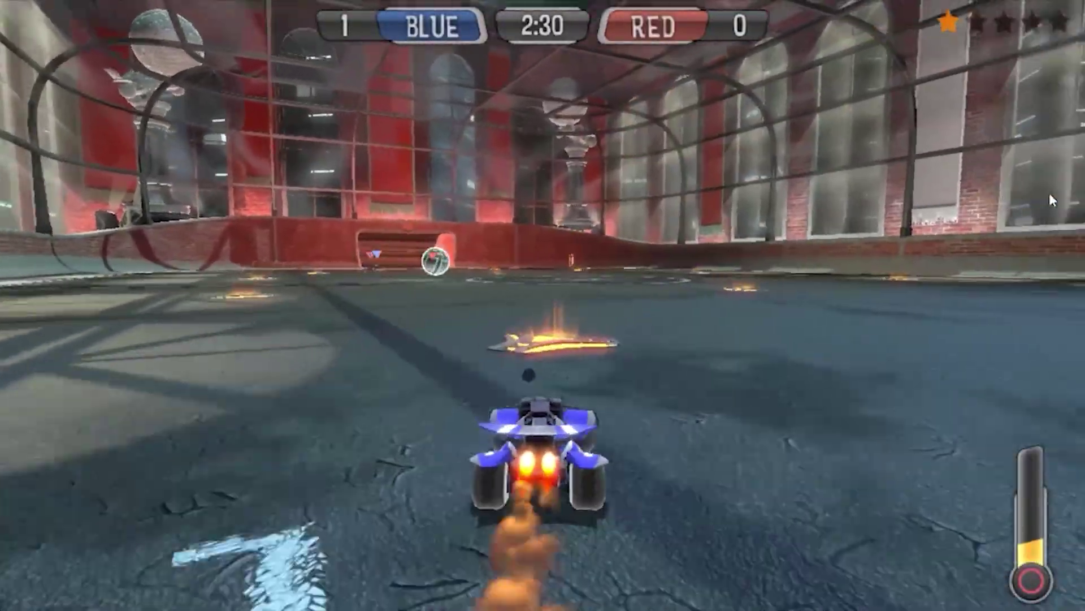